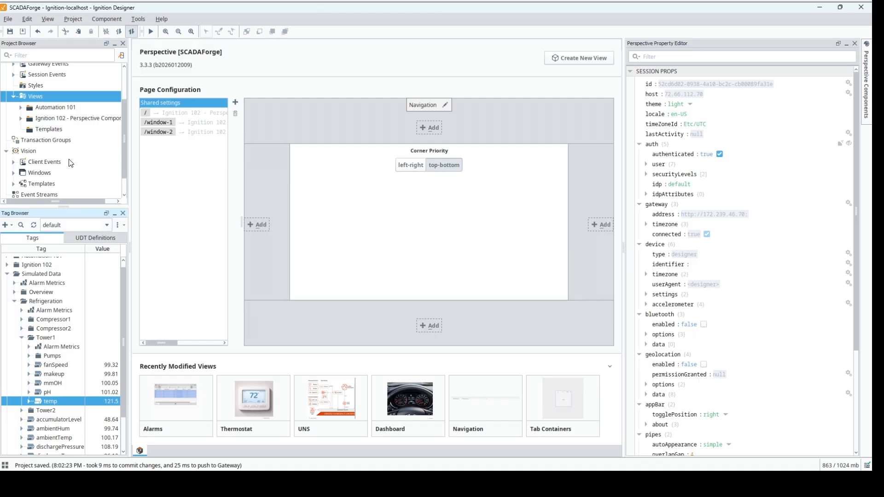
Create a Perspective view named Tower Detail with a Coordinate Container root in the Templates folder
click(24, 154)
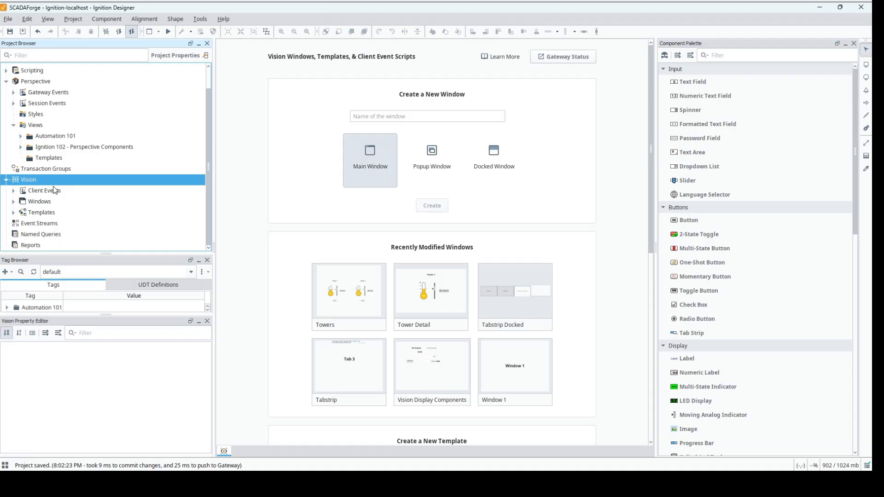
click(46, 158)
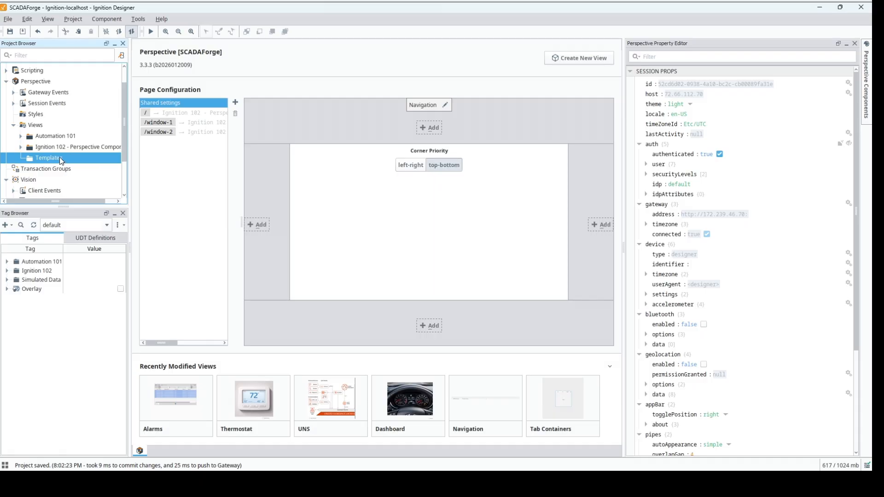
right_click(60, 159)
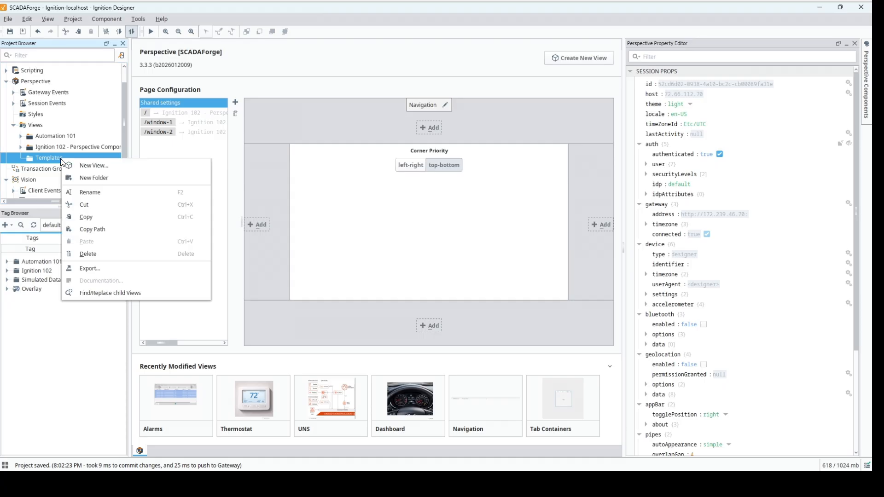
click(86, 167)
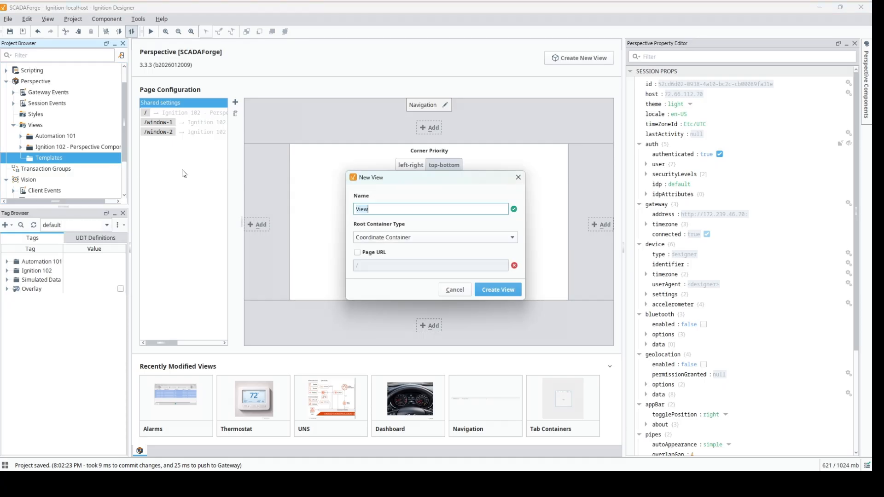
text(Tower Detail)
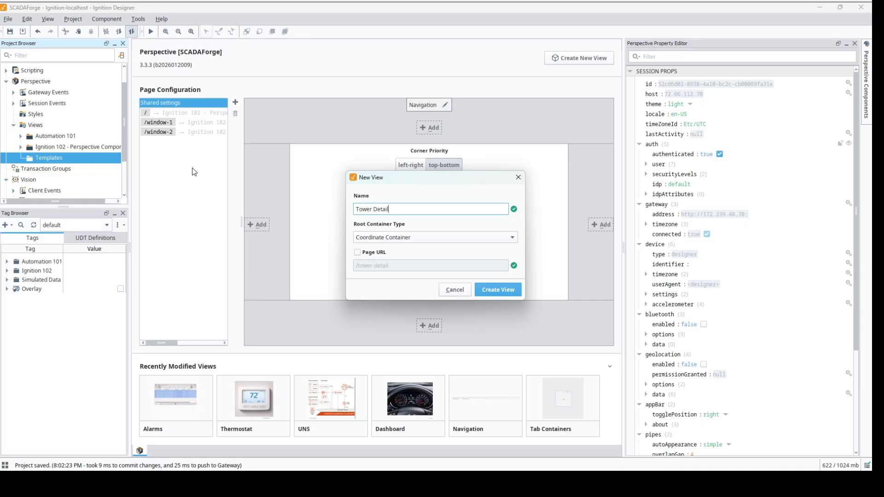
click(494, 289)
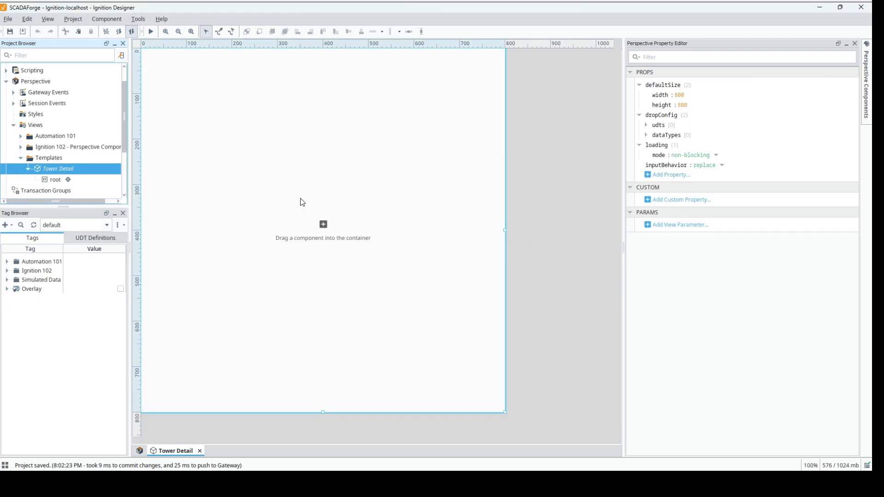
Expand the Simulated Data tags through Refrigeration to Tower1 to examine the tower's tags
click(7, 280)
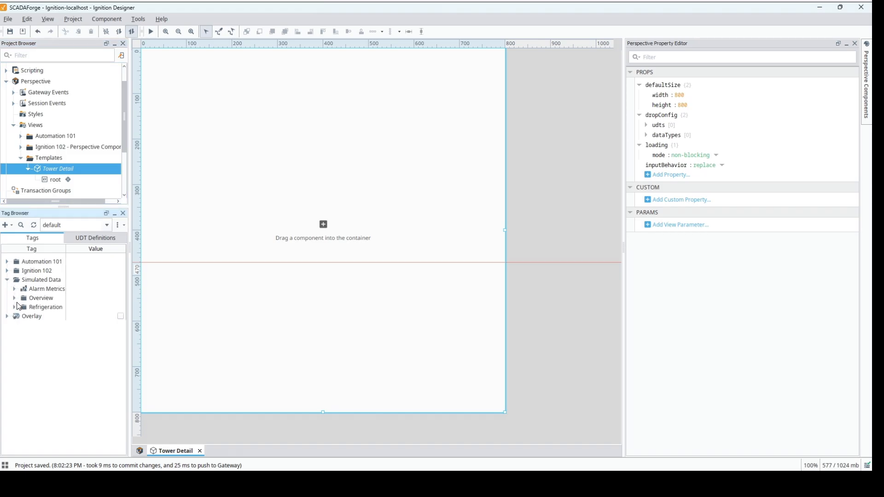
click(15, 307)
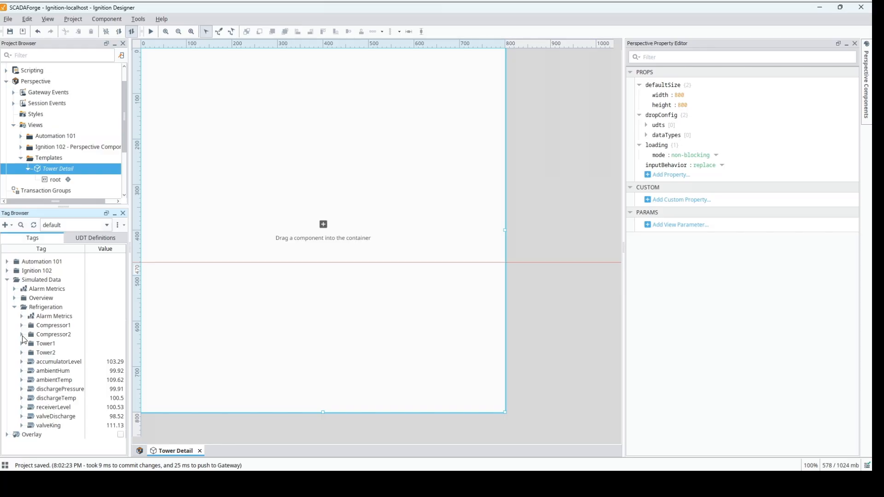
click(22, 344)
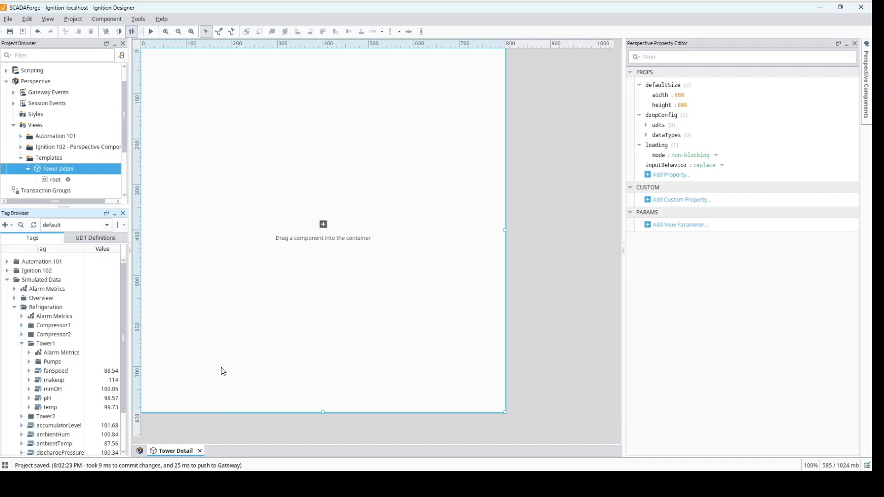
Add a Label about 44 px below the view's upper edge and stretch it across the whole view width
click(868, 77)
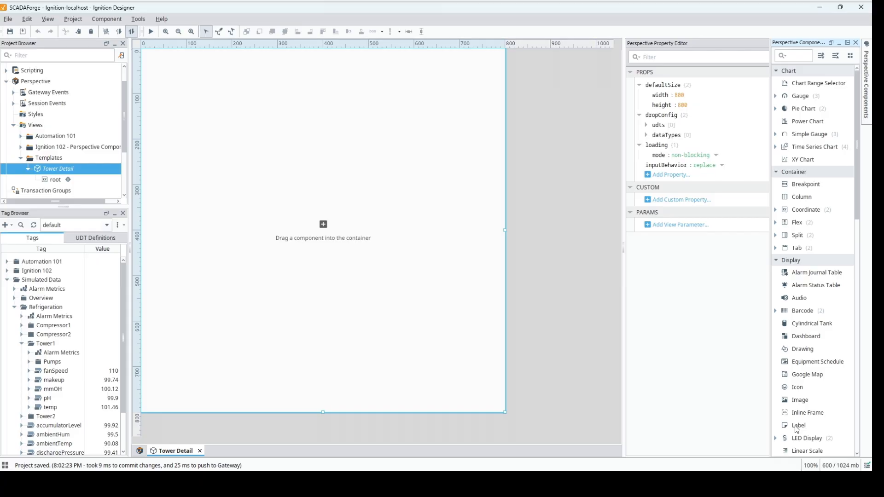
drag(795, 427, 249, 68)
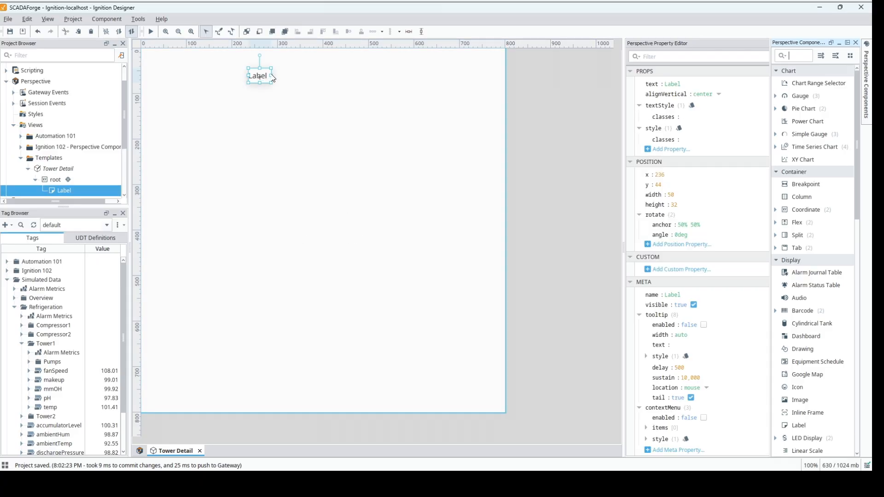
drag(271, 77, 506, 69)
drag(250, 78, 128, 76)
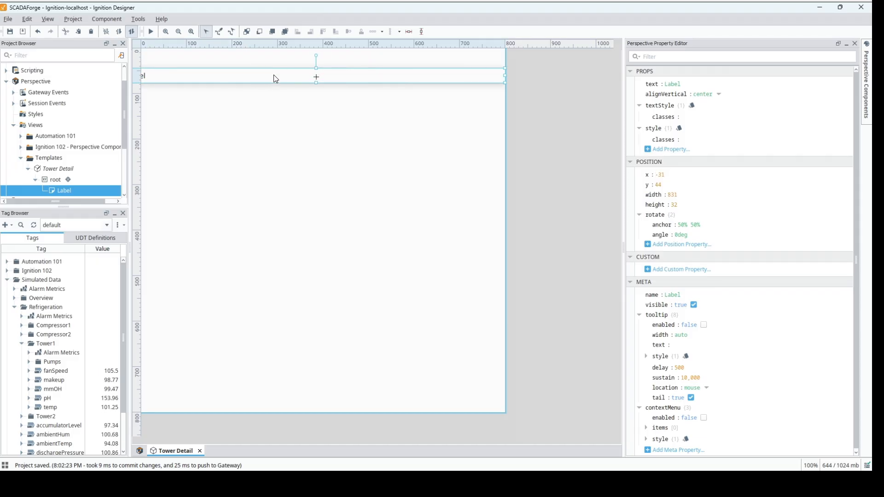
Fit the label to the upper edge of the view with x 0, y 0 and a width of 800
click(664, 177)
click(671, 194)
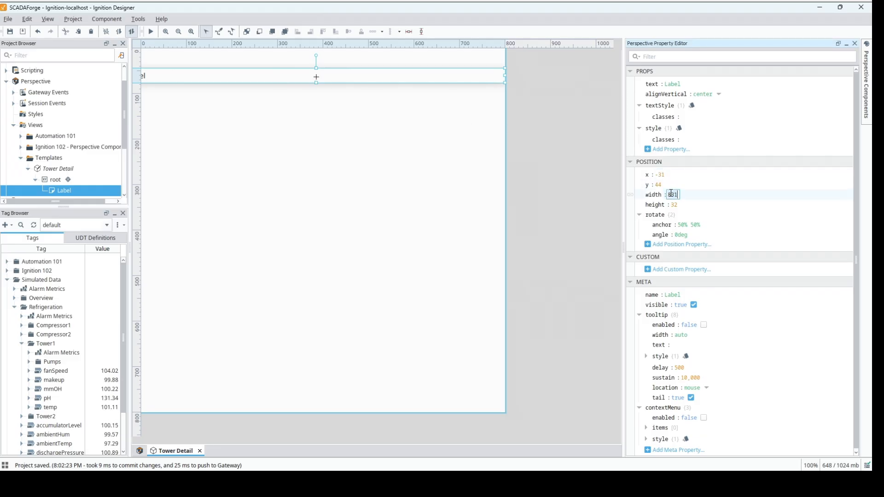
text(800\)
click(663, 175)
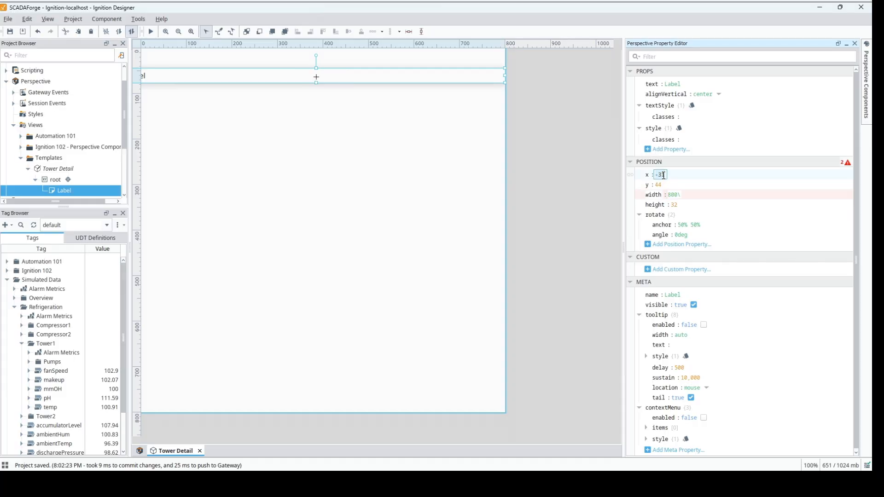
text(0)
key(Return)
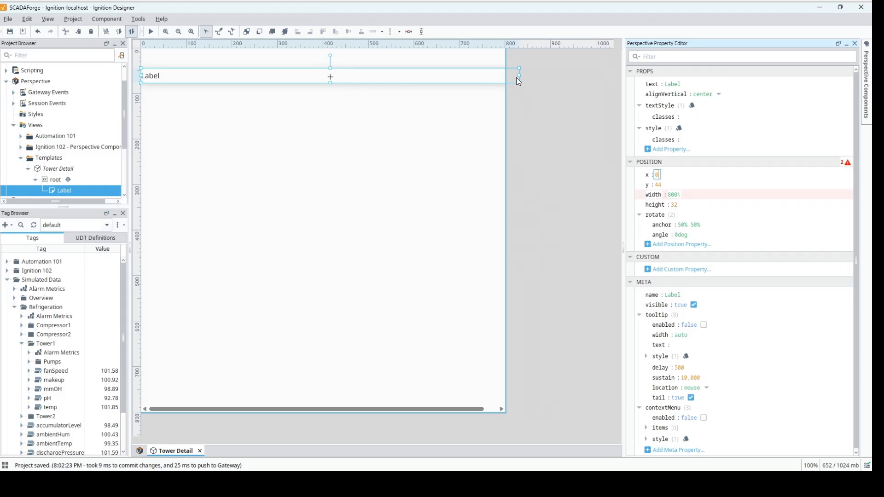
drag(516, 78, 504, 79)
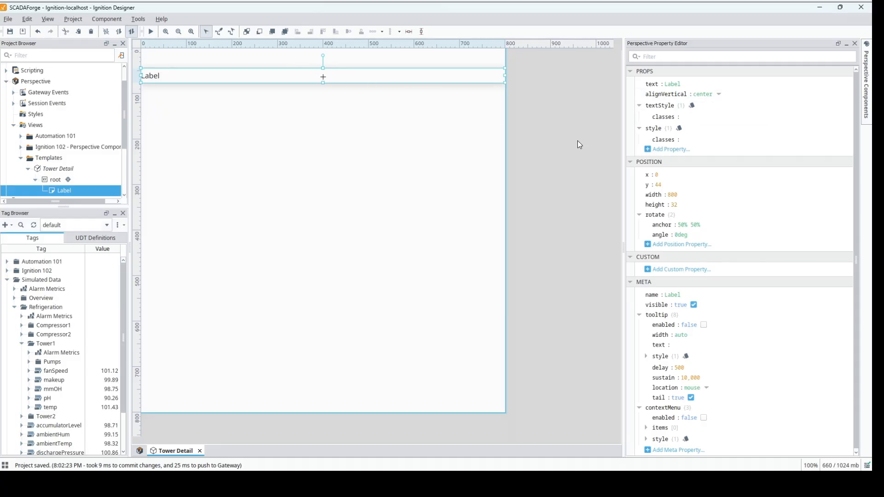
click(658, 185)
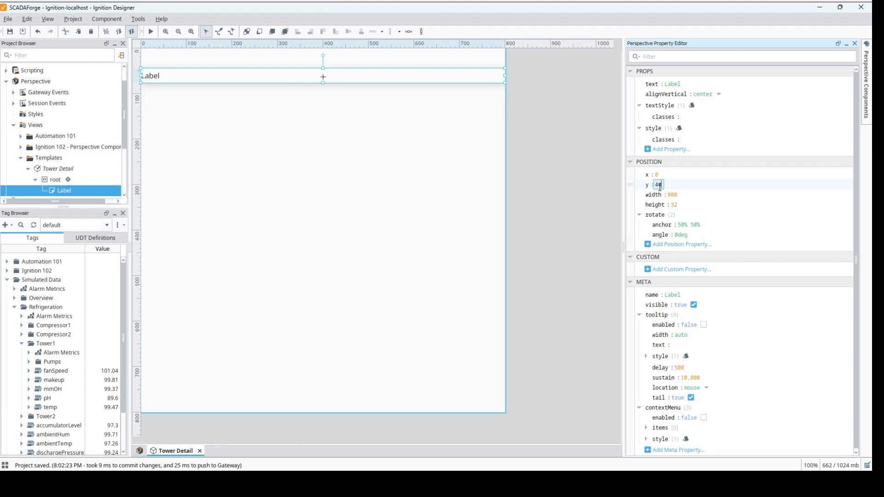
text(0)
key(Return)
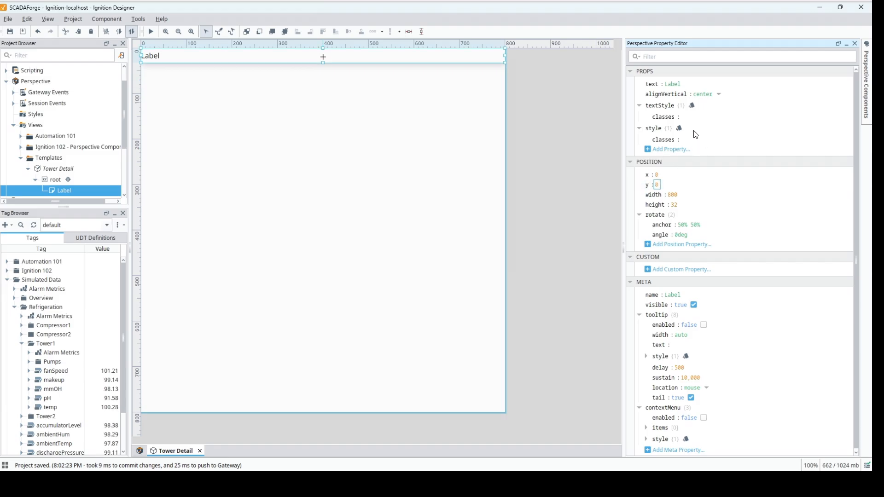
Set the text alignment in the label's style to center
click(679, 129)
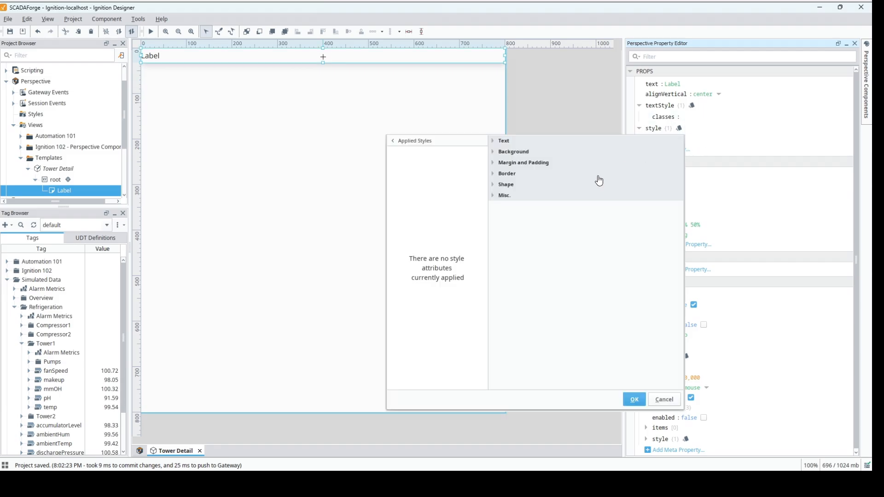
click(495, 141)
click(658, 289)
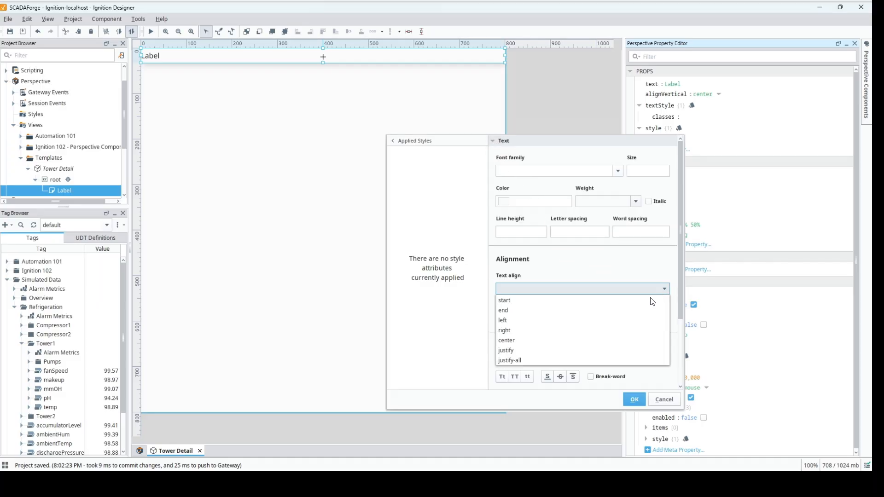
click(509, 341)
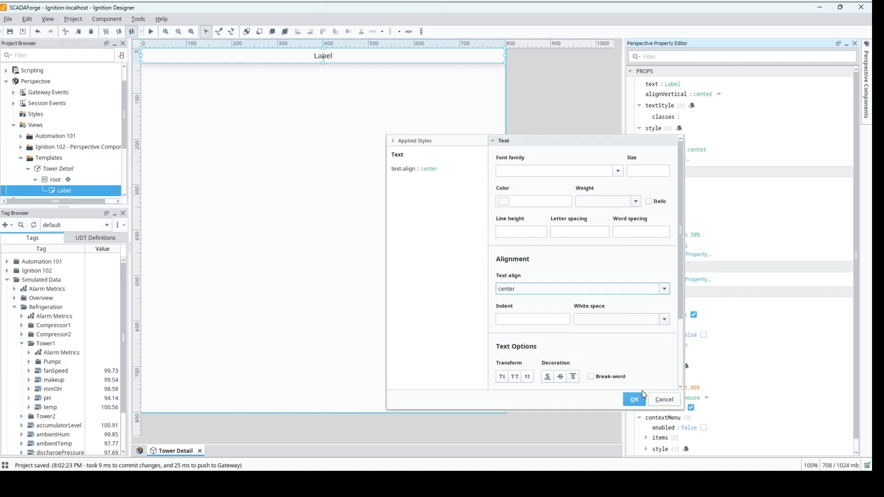
click(635, 397)
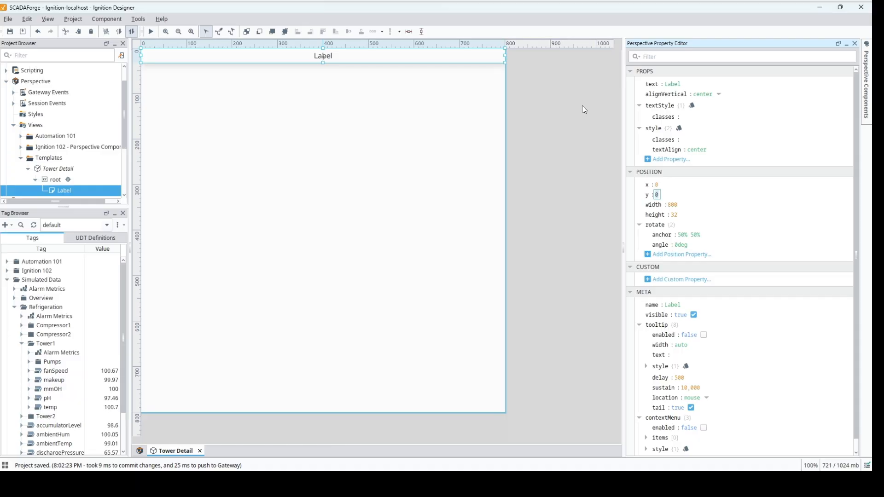
Add a value parameter named towerNum with the value 1 to the Tower Detail view
click(69, 169)
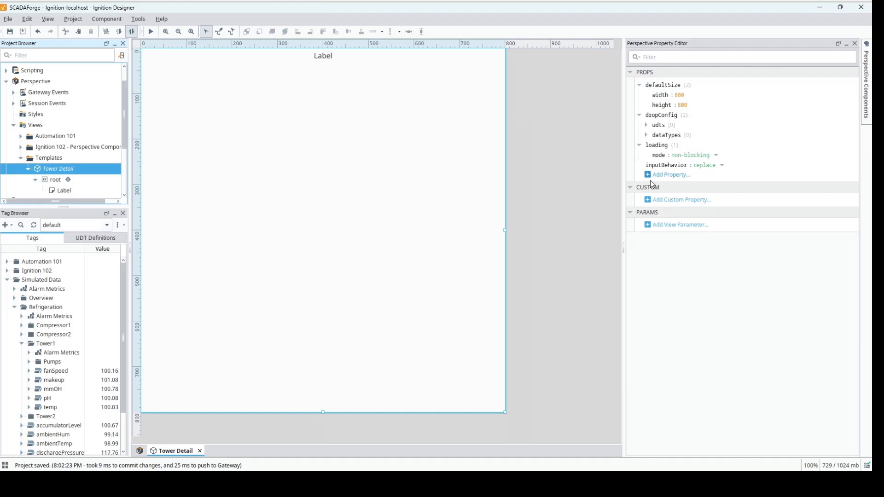
click(672, 228)
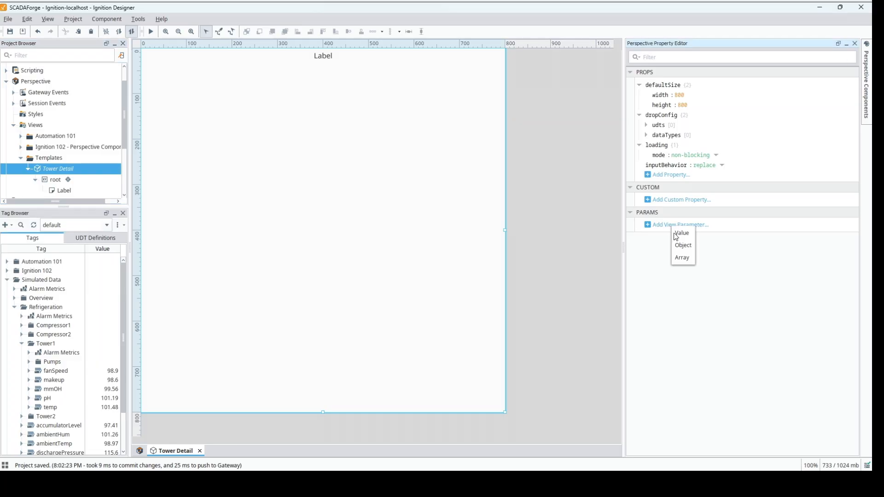
click(675, 235)
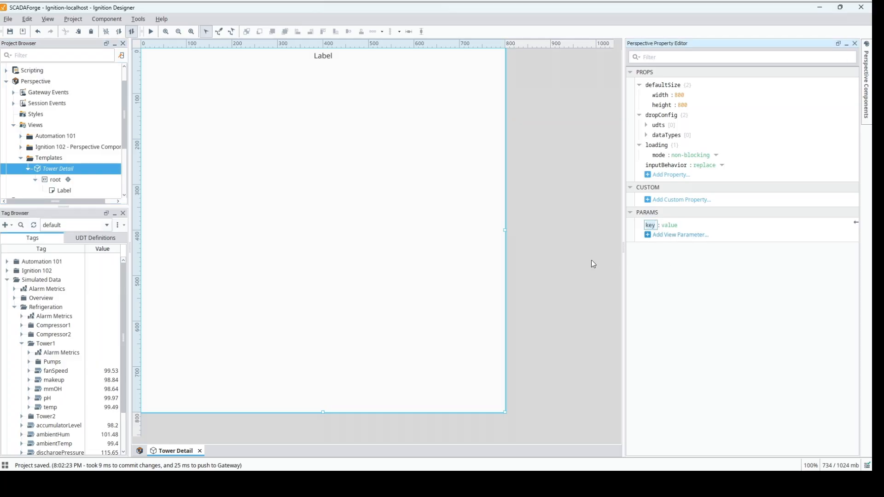
text(two)
text(erNum)
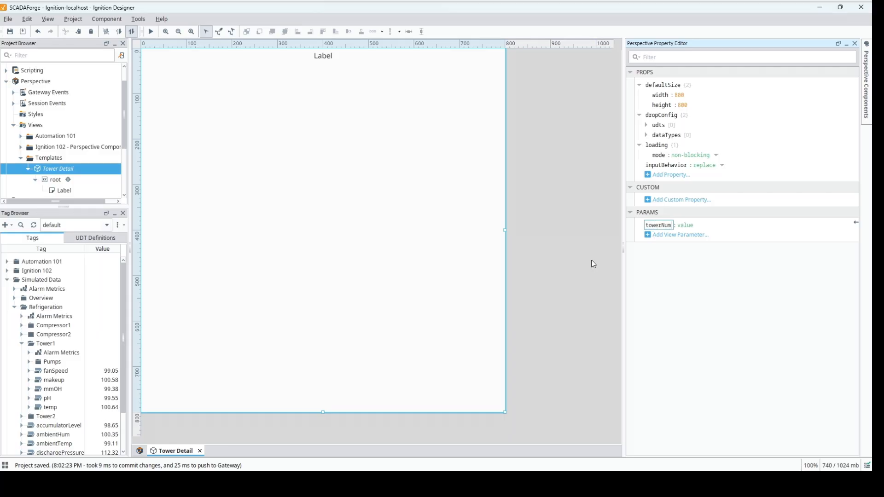
key(Tab)
text(1)
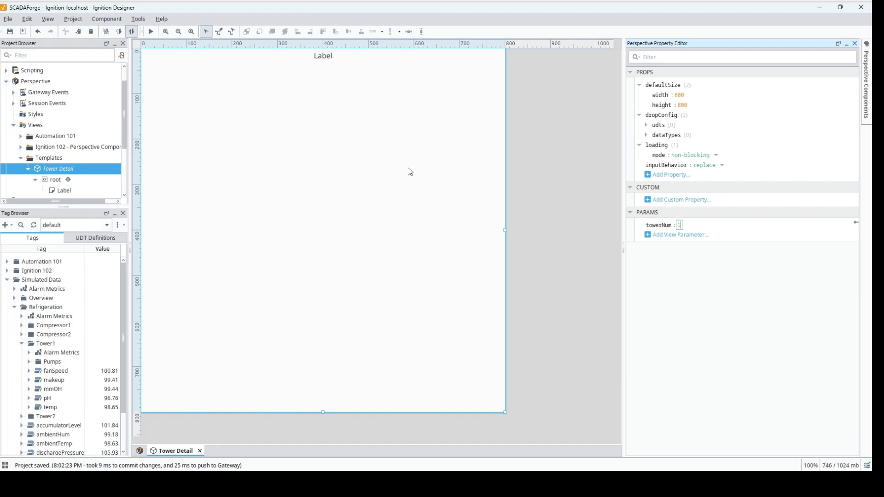
Bind the label's text to the expression "Tower "+{view.params.towerNum}
click(322, 58)
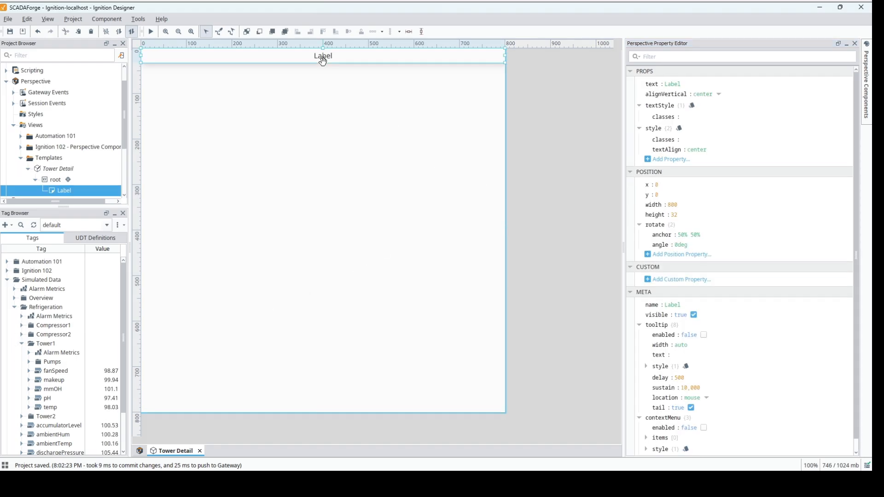
click(630, 85)
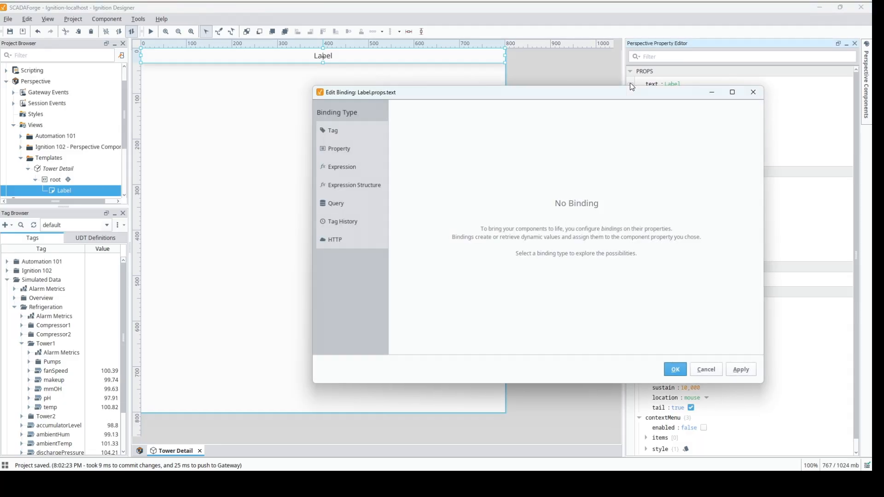
click(336, 168)
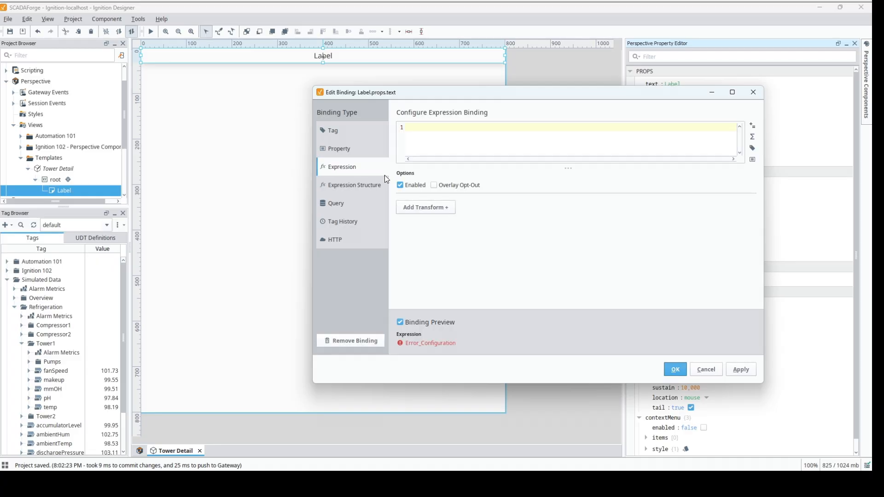
click(466, 136)
text("Tower "+)
click(752, 159)
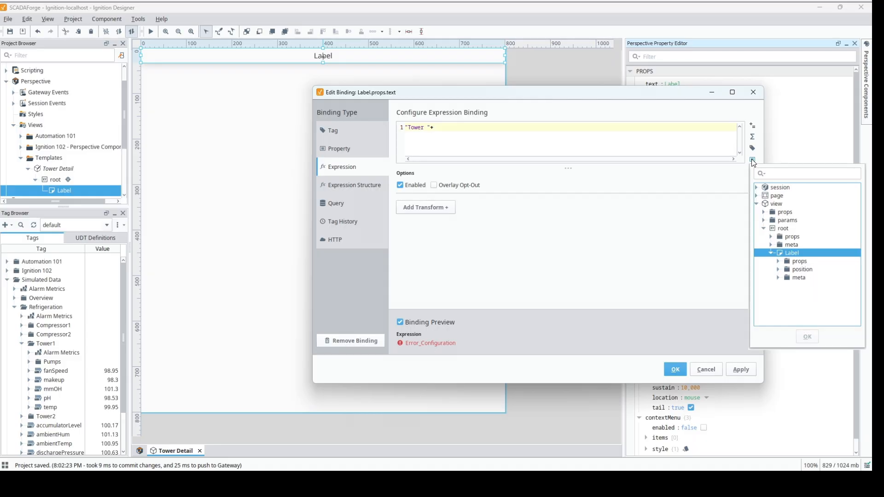
click(764, 221)
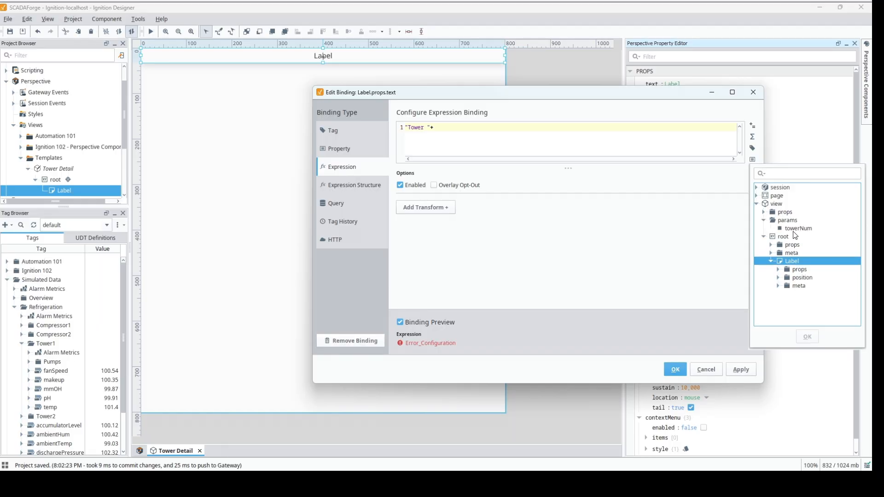
click(795, 230)
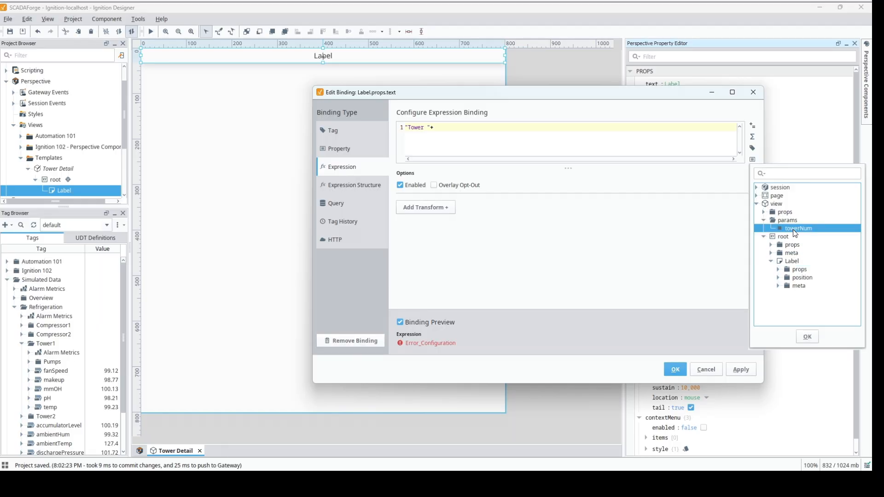
click(808, 338)
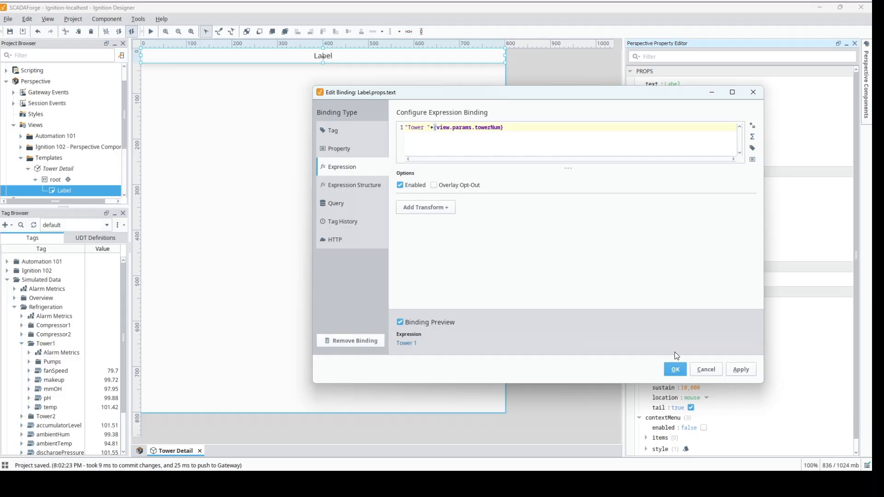
click(672, 368)
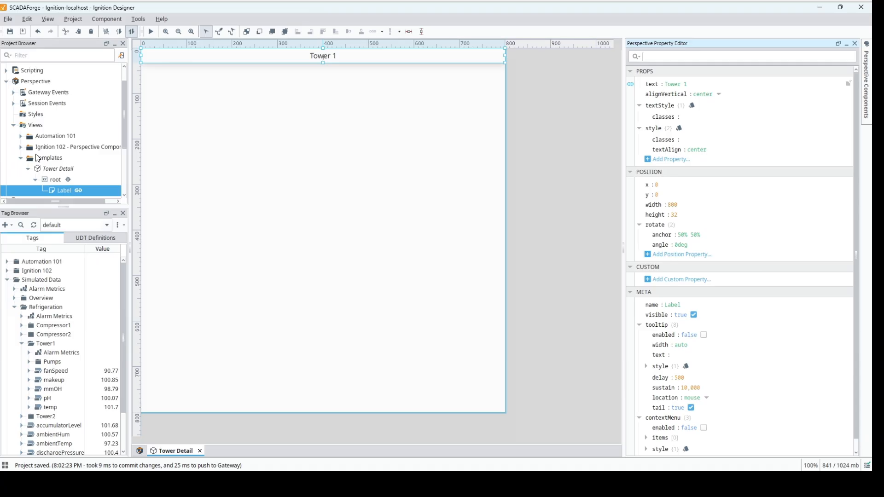
Test the Tower Detail view's towerNum parameter with the values 2 and 3, and set it back to 1
click(63, 170)
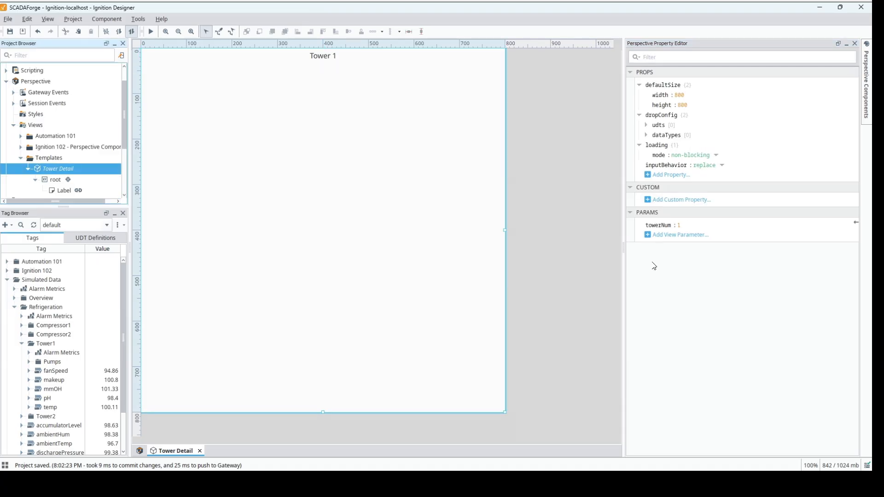
click(680, 226)
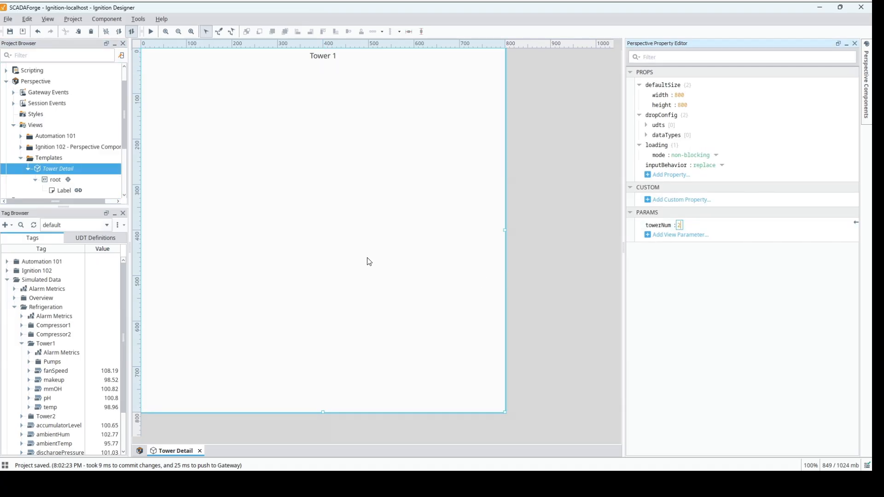
key(Return)
text(3)
text(1)
Add a Thermometer component to the view's root container below the label, at about x 75, y 73
click(392, 191)
click(867, 76)
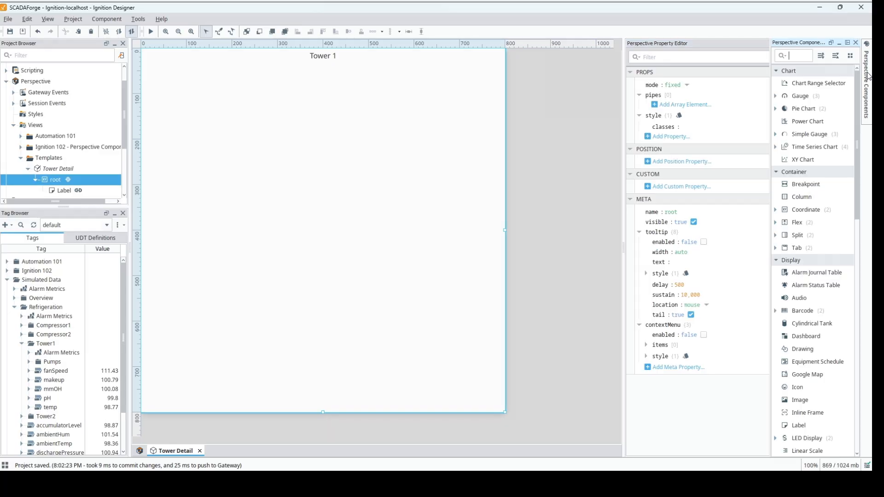
scroll(813, 233, down, 3)
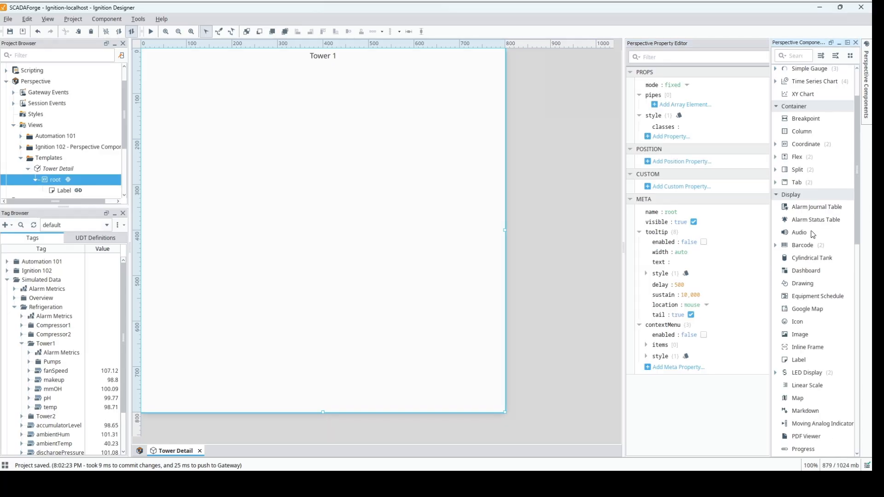
scroll(813, 235, down, 5)
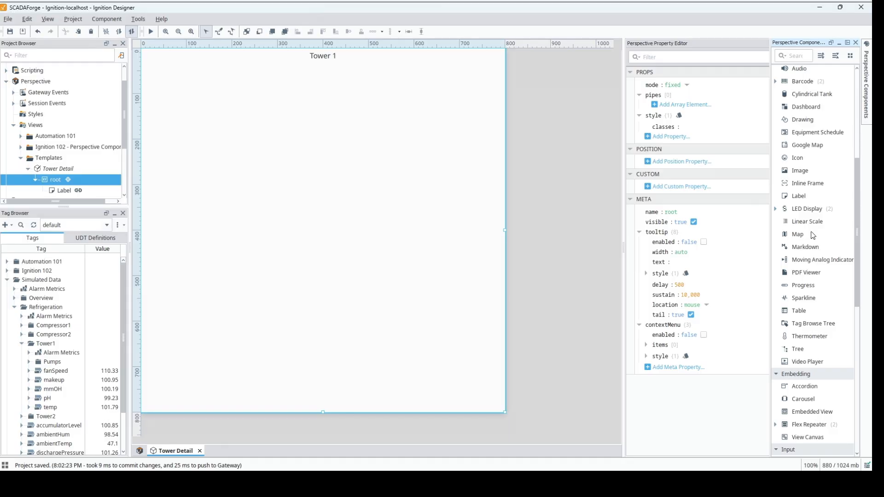
click(819, 337)
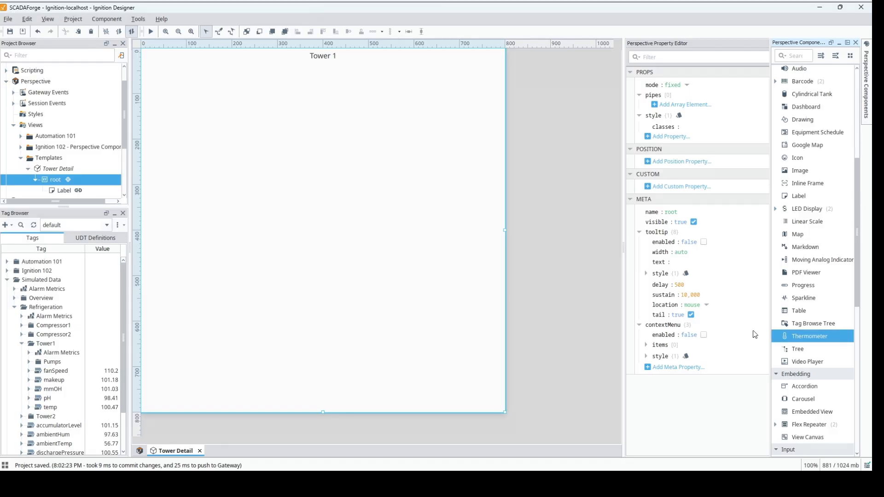
click(196, 100)
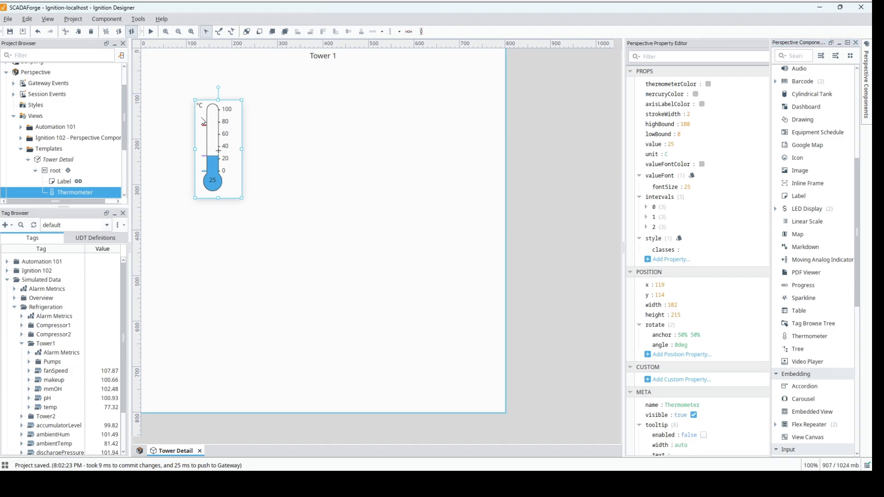
drag(203, 122, 183, 103)
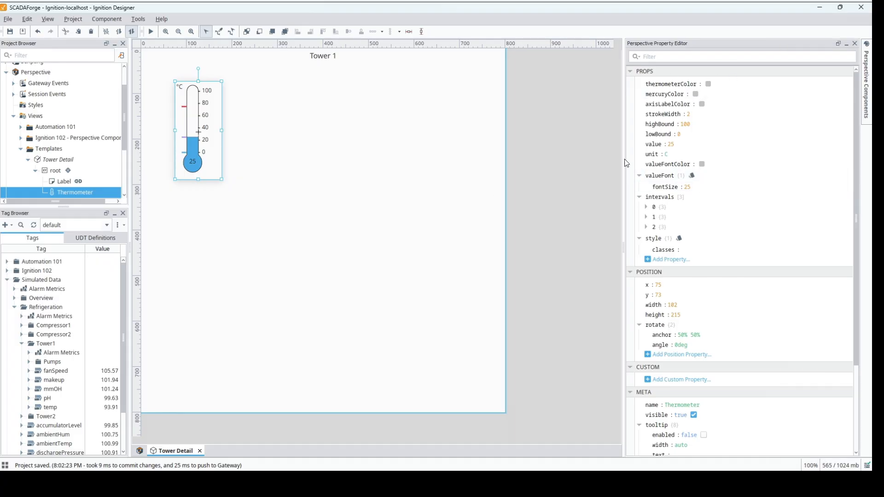
Set the thermometer's unit to F
click(667, 155)
key(BackSpace)
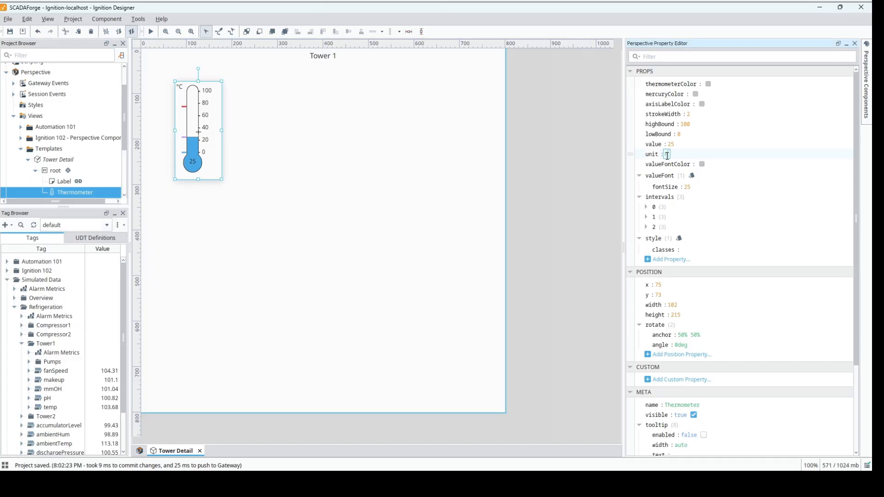
text(F)
Create a tag binding on the thermometer's value with the path [default]Simulated Data/Refrigeration/Tower1/temp
right_click(652, 146)
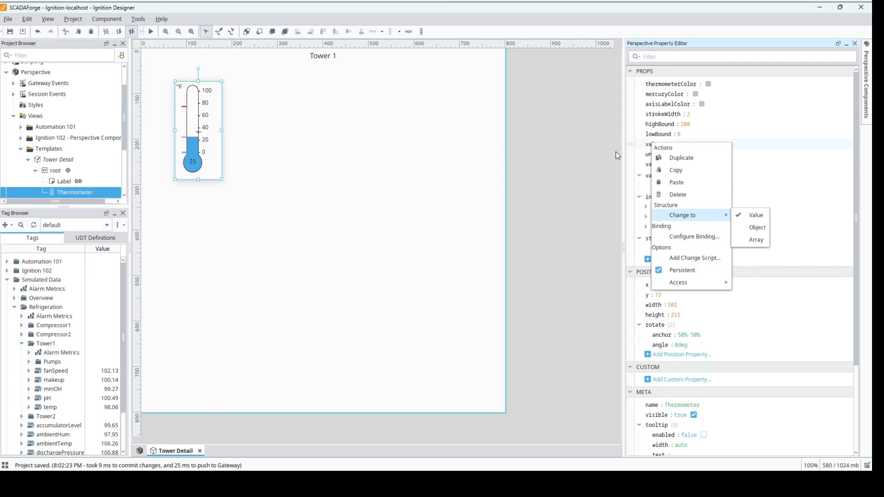
click(629, 145)
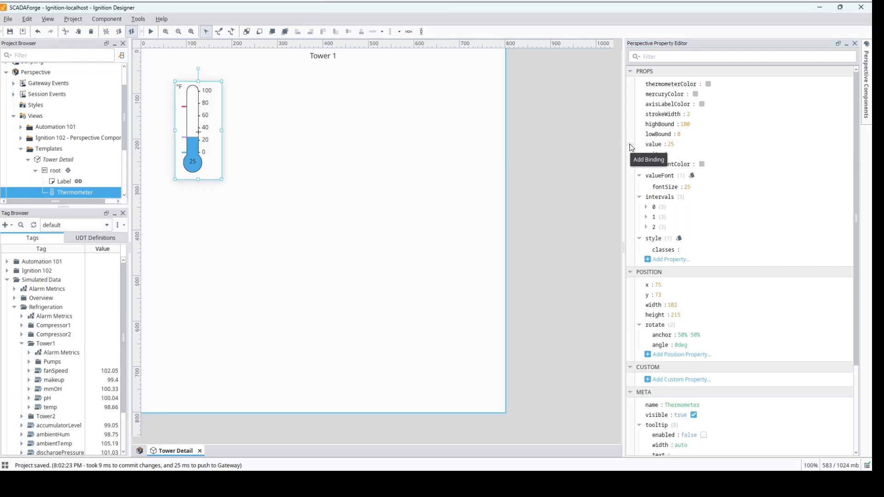
click(630, 145)
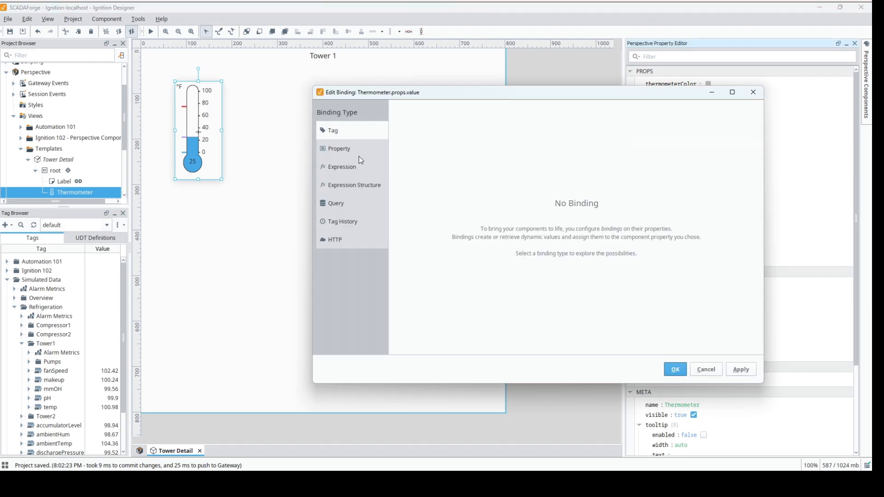
click(358, 131)
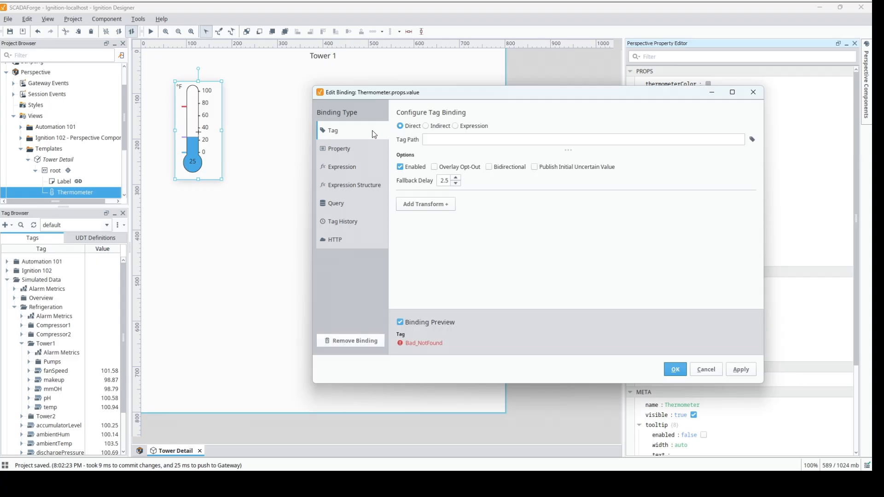
click(753, 144)
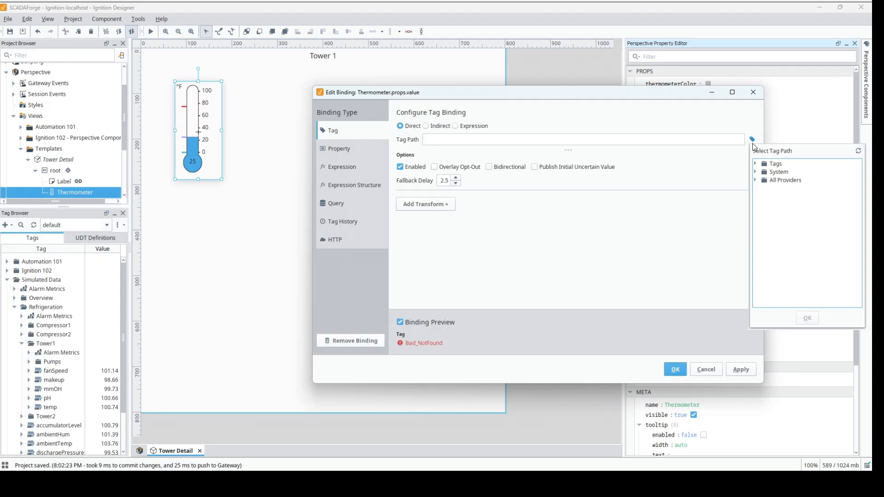
click(755, 164)
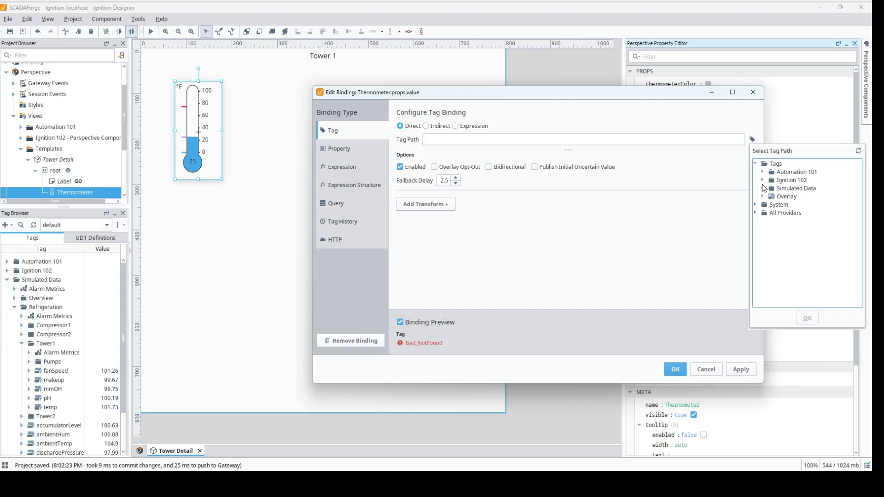
click(762, 188)
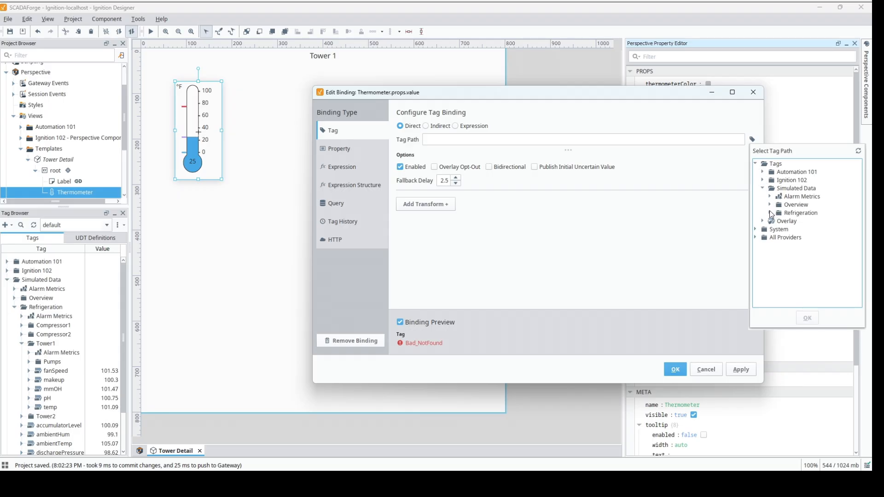
click(769, 213)
click(778, 246)
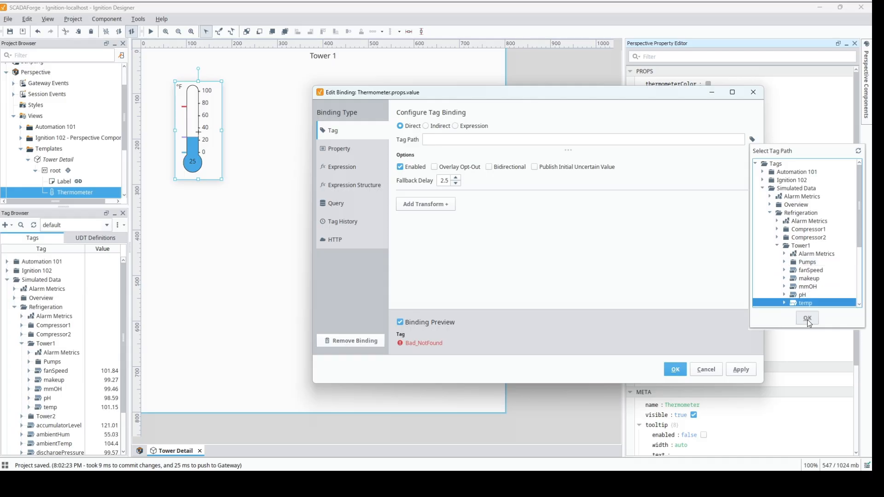
click(807, 319)
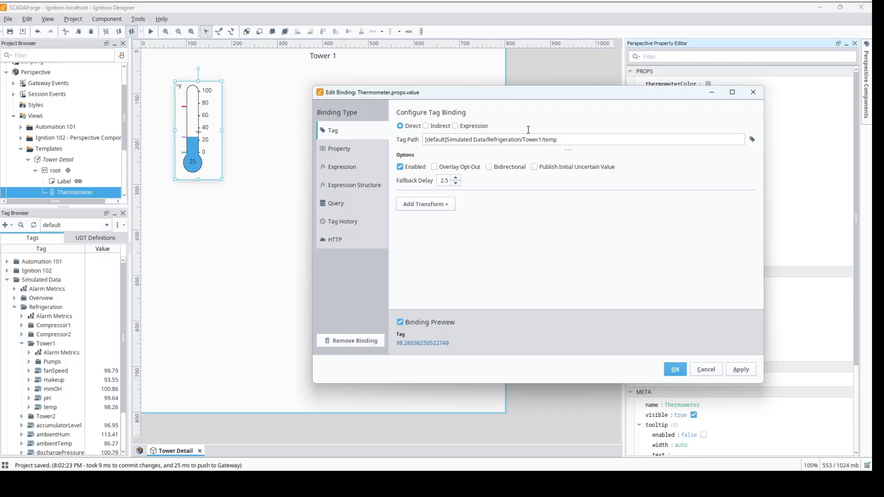
Make the tag binding indirect and replace the tower number in its path with the reference {1}
click(426, 126)
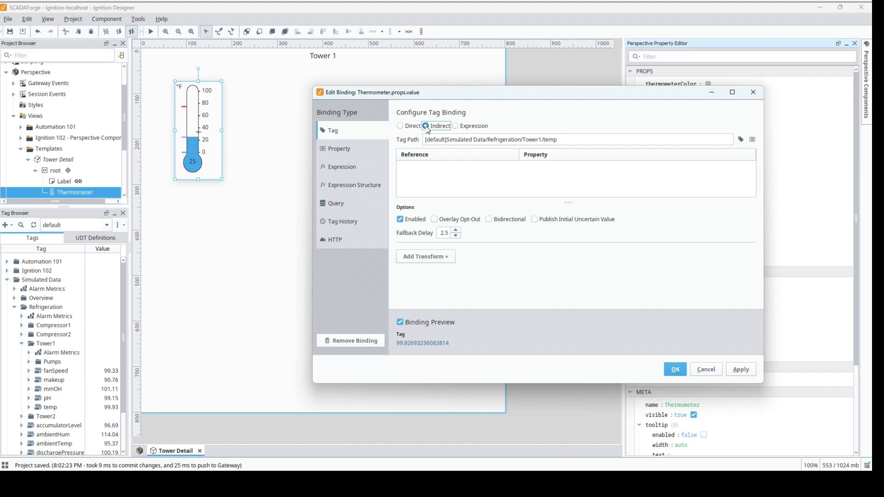
click(538, 140)
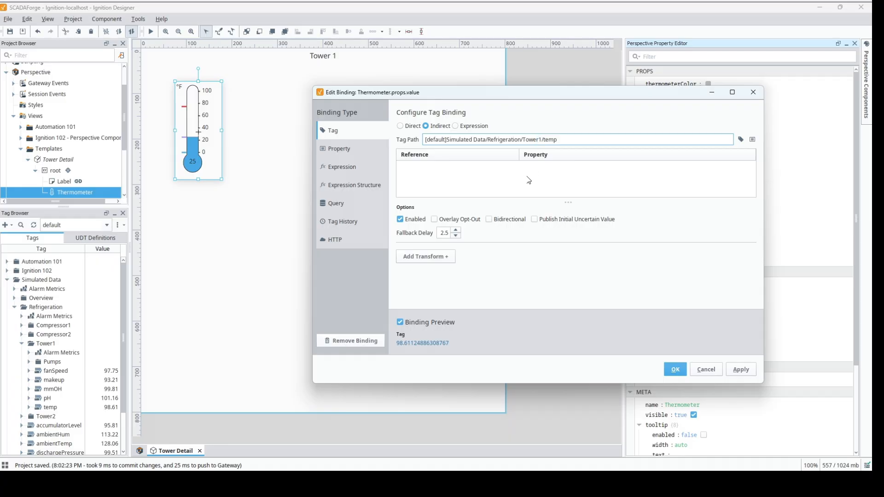
key(BackSpace)
text({1)
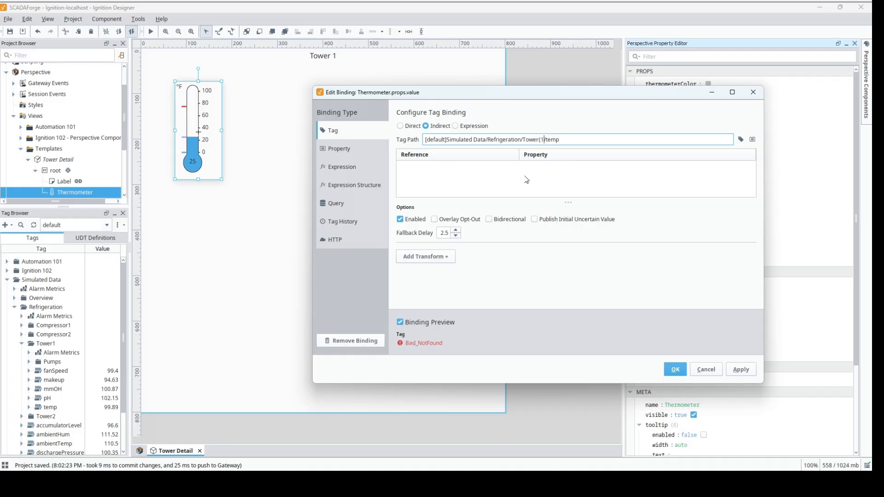
text(})
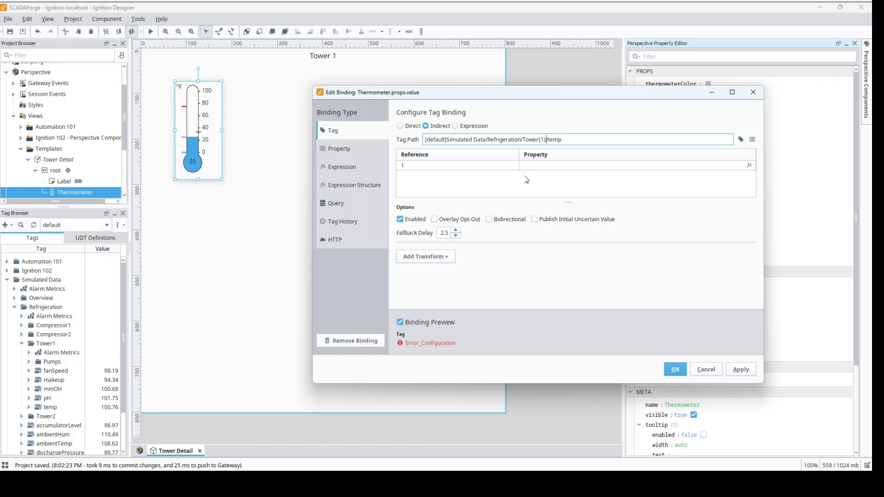
Append a second reference {2} to the end of the tag path and remove it again
click(583, 139)
text(2})
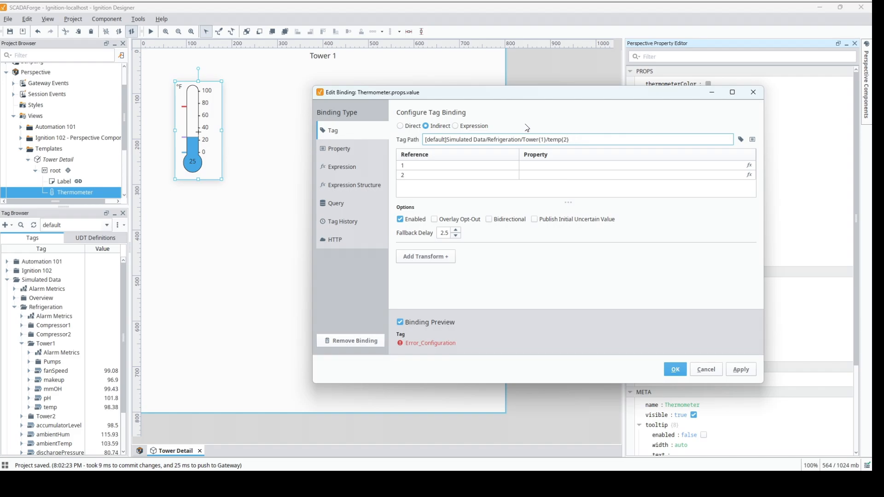
key(BackSpace)
key(BackSpace)
key(BackSpace)
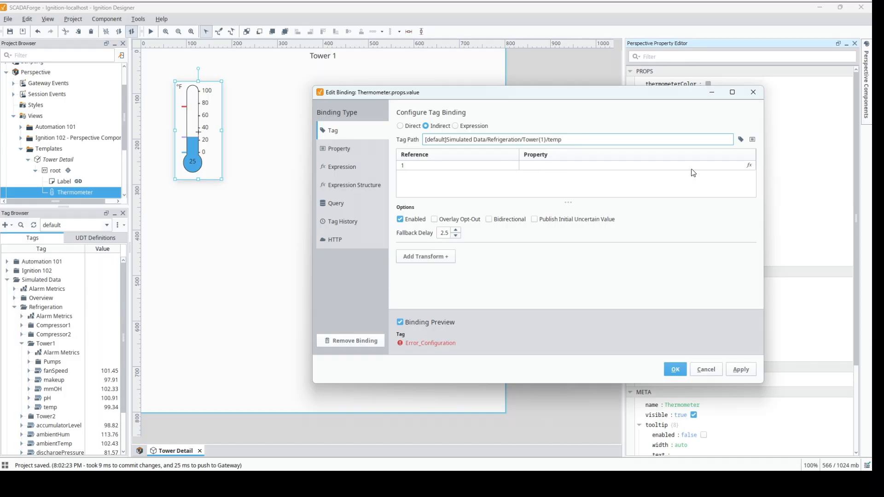
Assign the view parameter {view.params.towerNum} to reference 1 of the indirect tag path
click(750, 166)
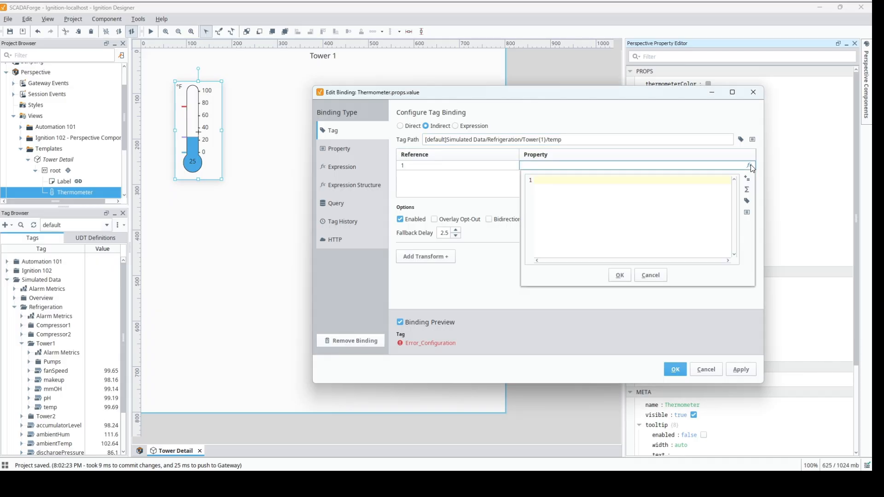
click(748, 212)
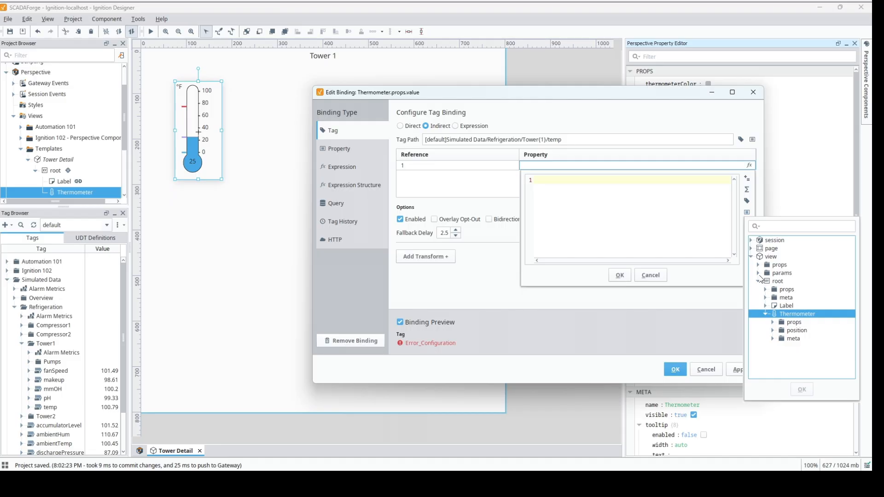
click(758, 274)
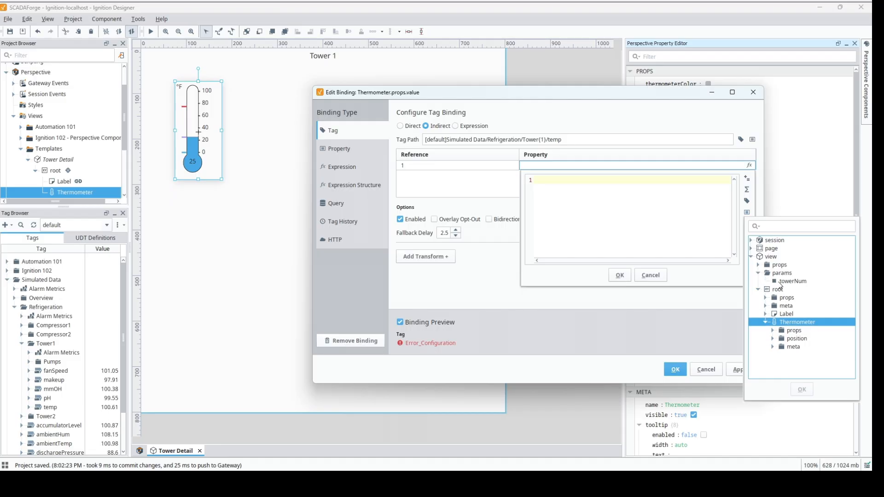
click(792, 281)
click(802, 389)
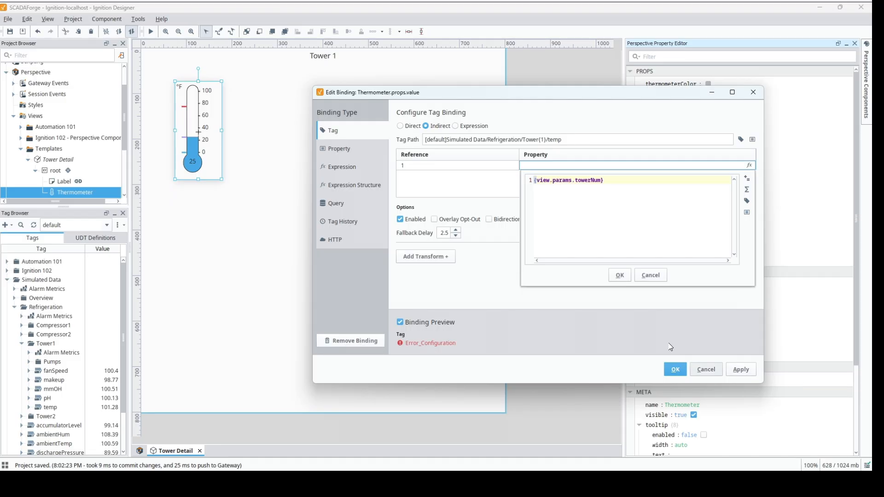
click(620, 276)
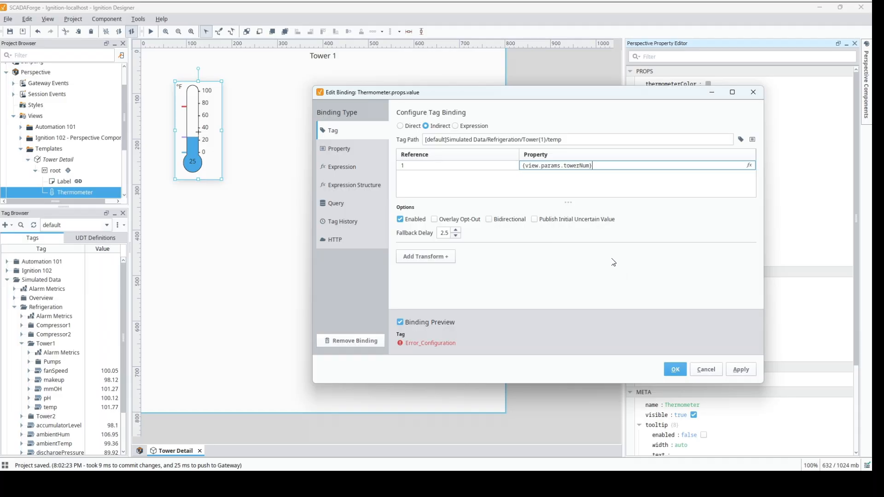
key(Return)
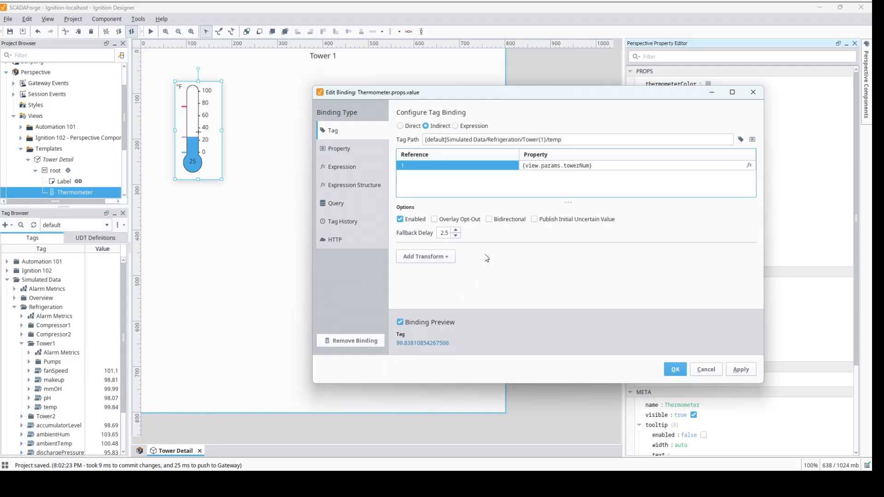
Add an Expression transform to the thermometer's value binding
click(449, 260)
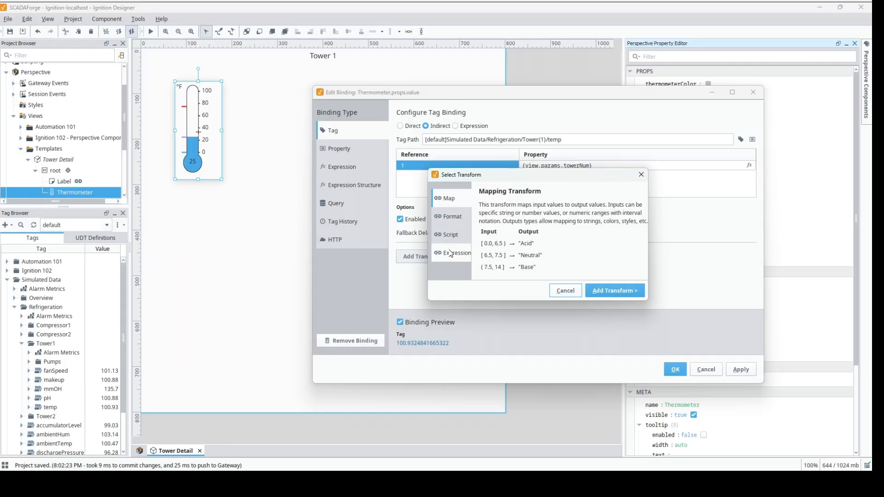
click(449, 253)
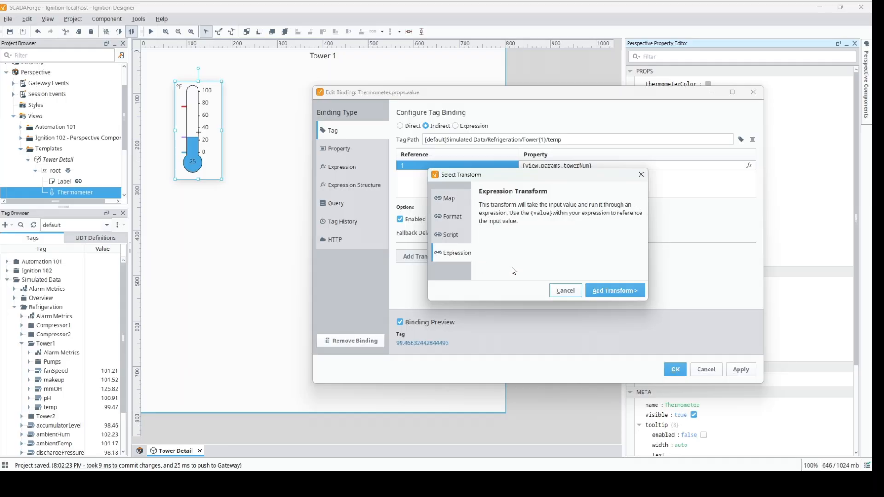
click(612, 291)
scroll(606, 278, down, 3)
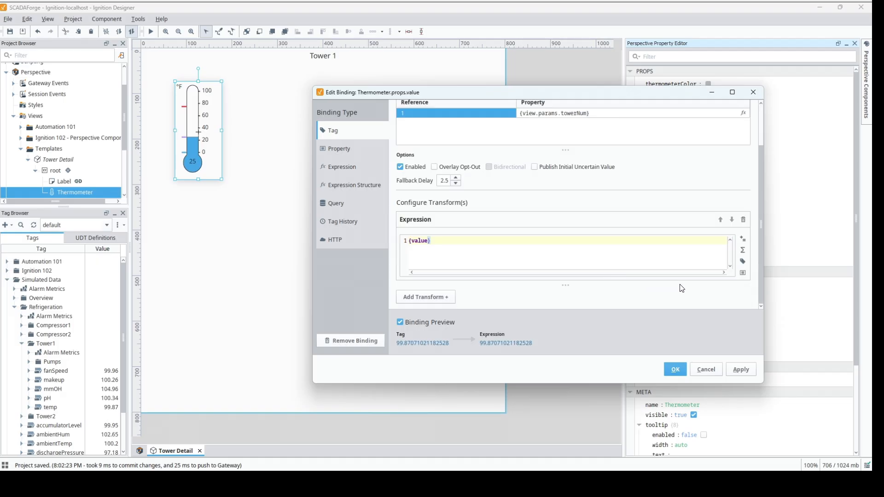
Round the thermometer's bound value to two decimals with the transform expression round({value},2) and save the binding
scroll(681, 286, up, 3)
scroll(745, 275, down, 3)
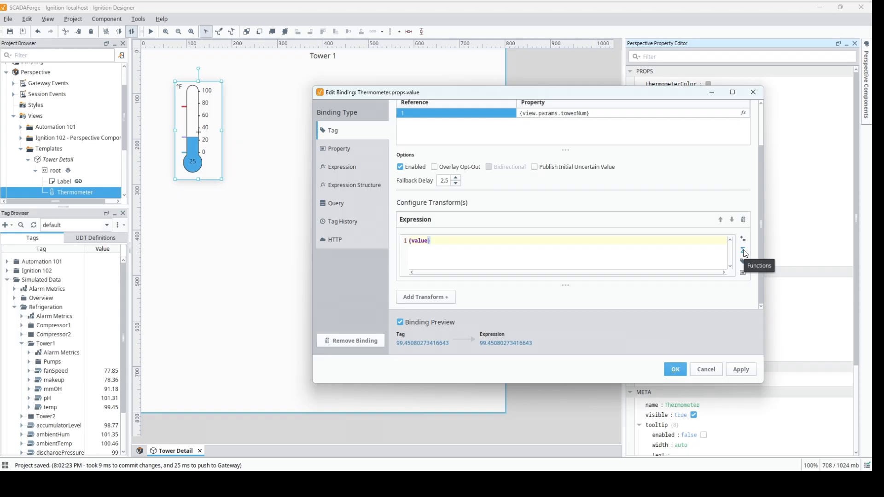
click(743, 251)
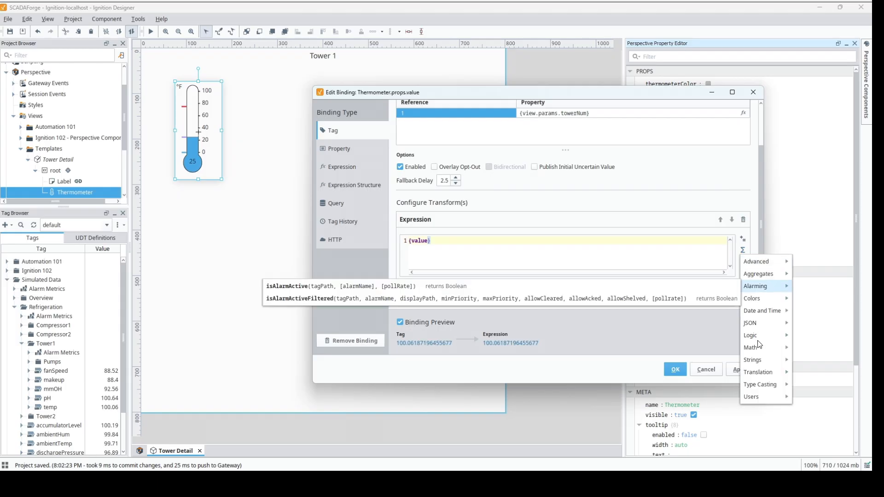
mouse_move(760, 350)
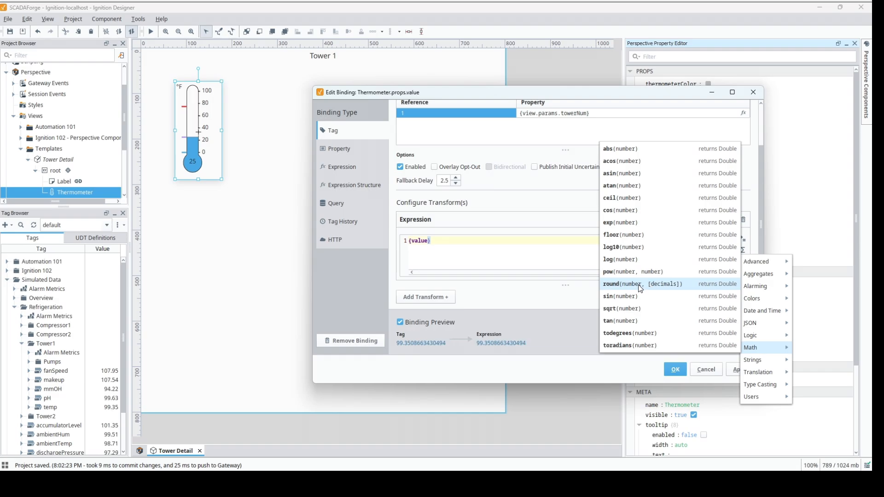
click(662, 283)
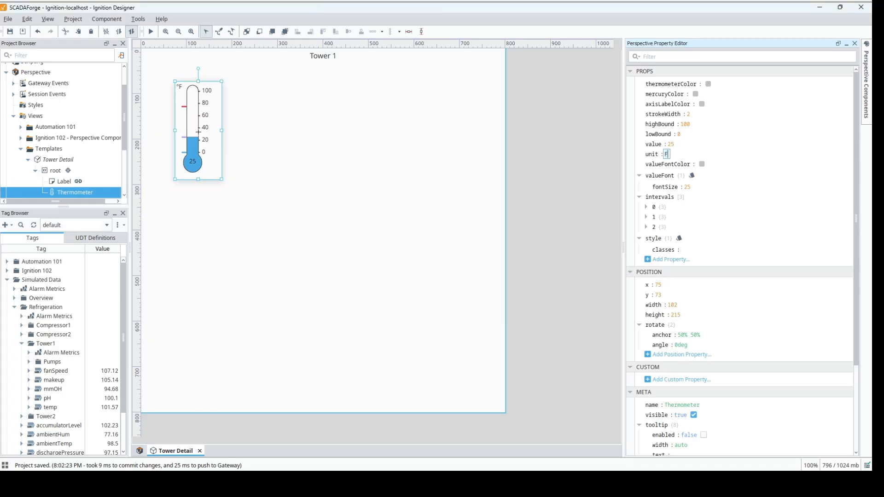
key(alt+Tab)
key(alt+Tab)
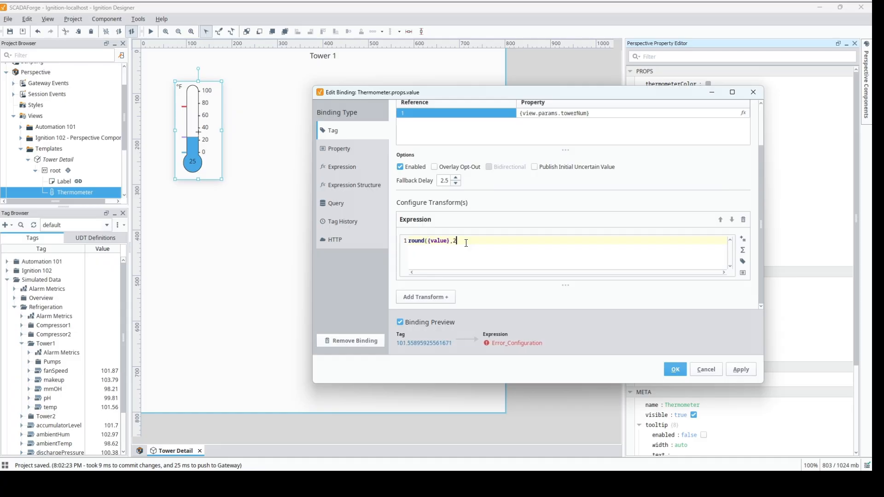
text())
click(676, 374)
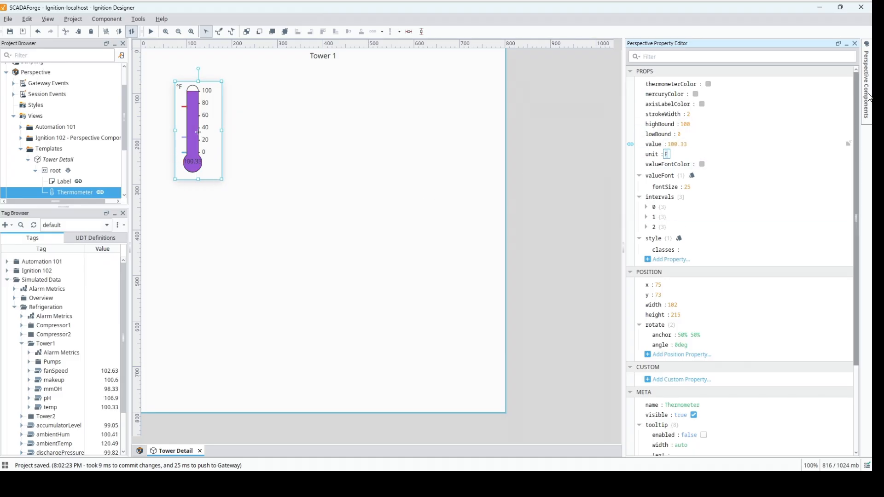
Add a Moving Analog Indicator to the view beside the thermometer, at about x 400, y 144
mouse_move(869, 96)
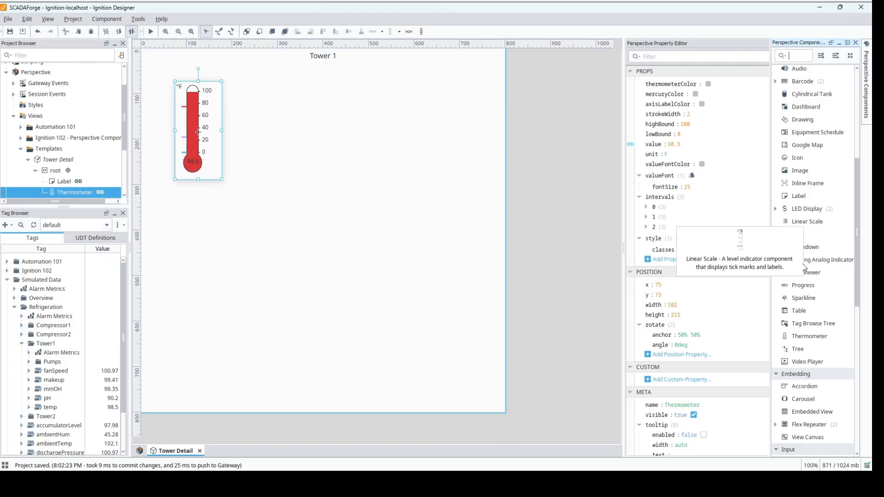
drag(804, 260, 369, 176)
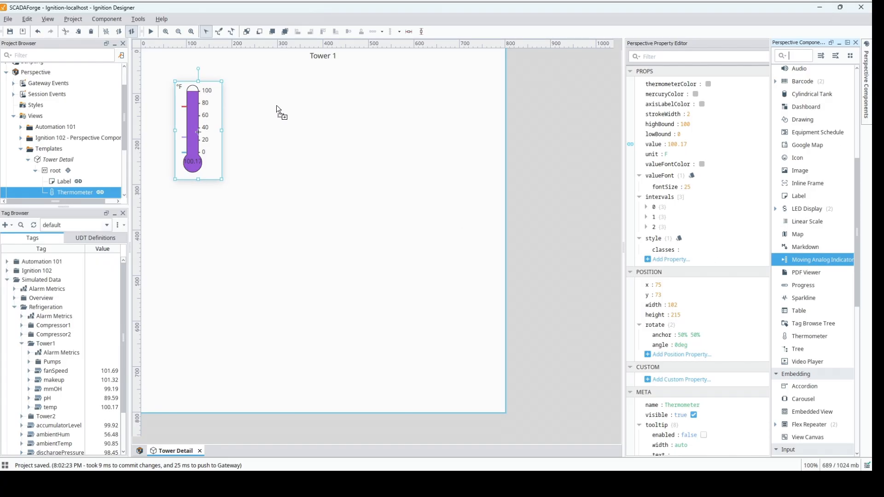
drag(276, 105, 287, 96)
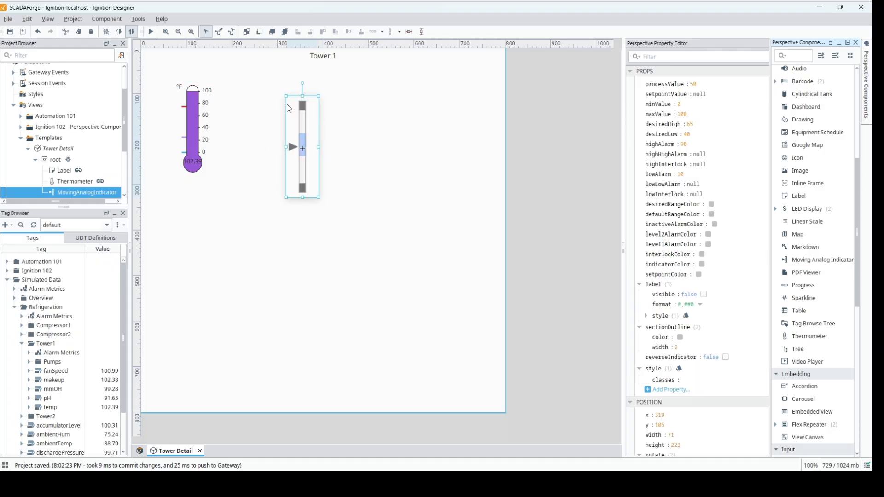
drag(289, 107, 332, 147)
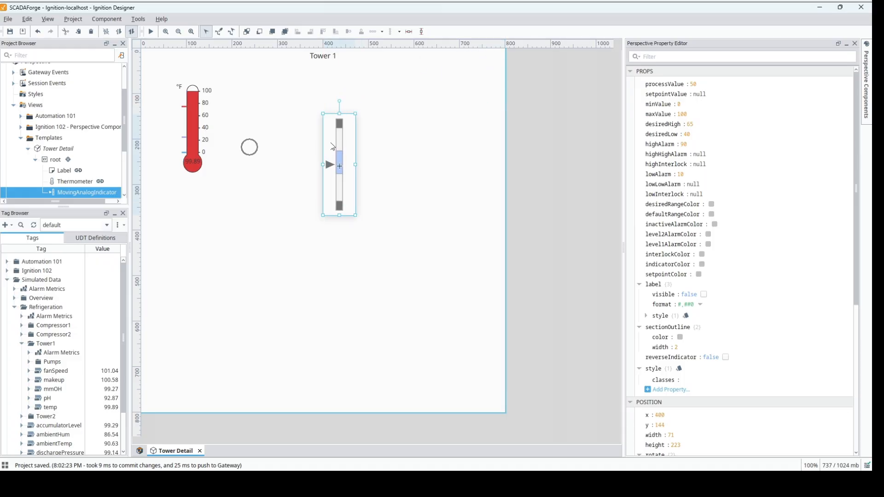
Align the thermometer's vertical centre with the moving analog indicator and centre the indicator horizontally in the view
ctrl+click(201, 137)
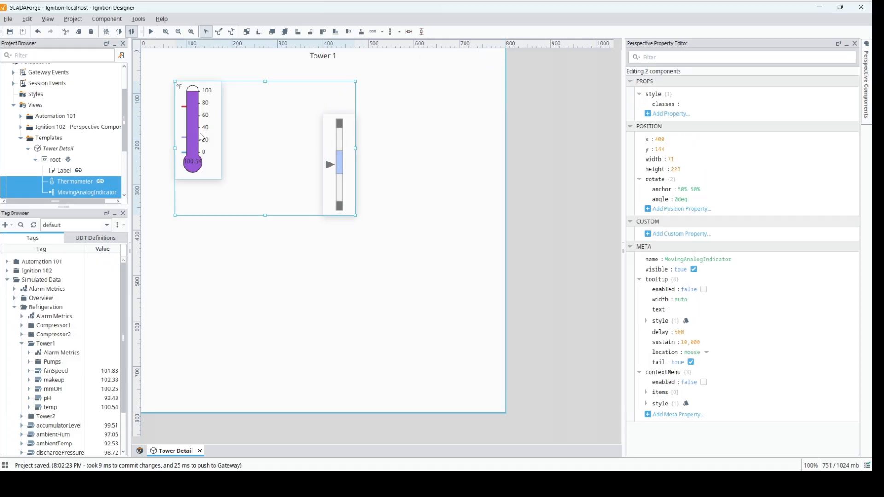
click(348, 32)
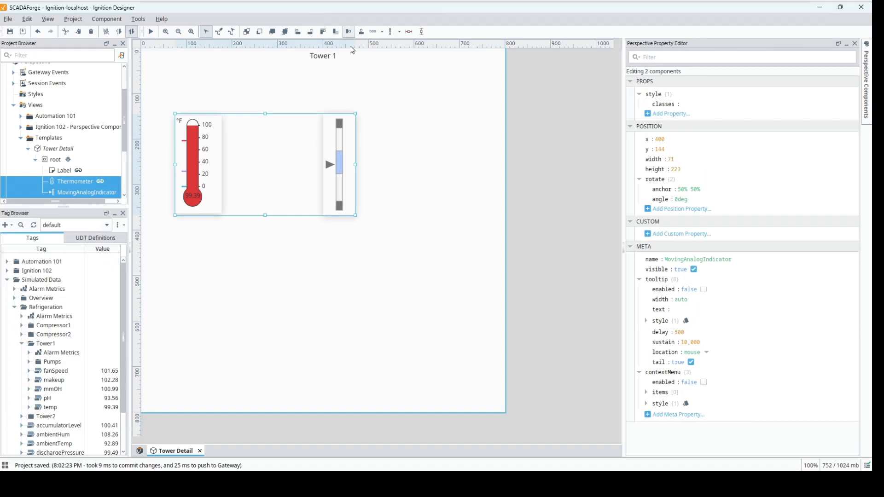
click(358, 143)
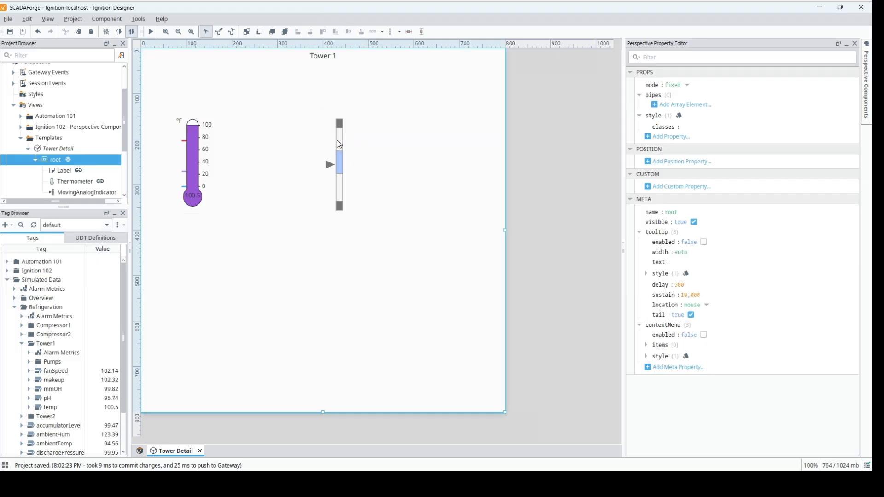
drag(339, 144, 314, 145)
click(409, 31)
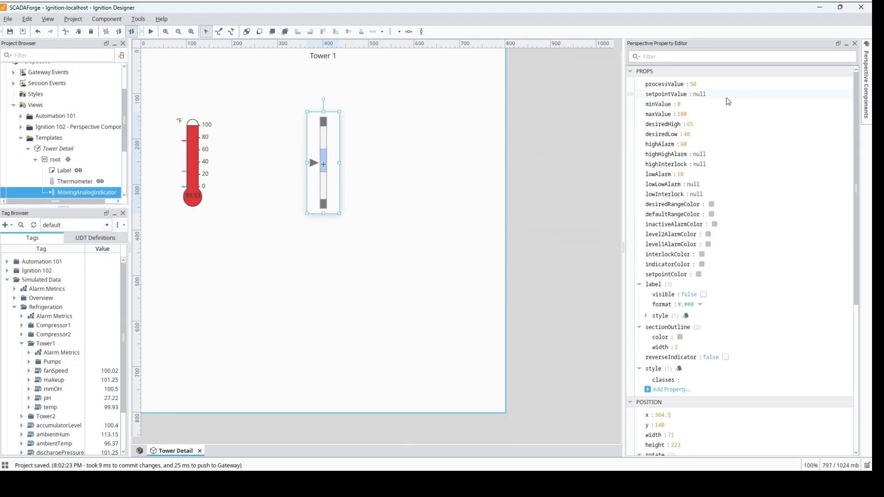
Create a tag binding on the indicator's processValue and set its tag path mode to Expression
click(630, 86)
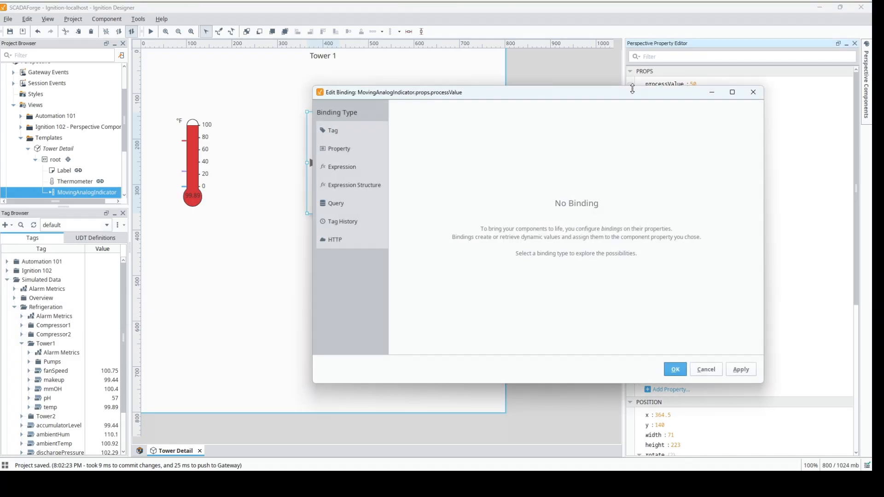
click(331, 133)
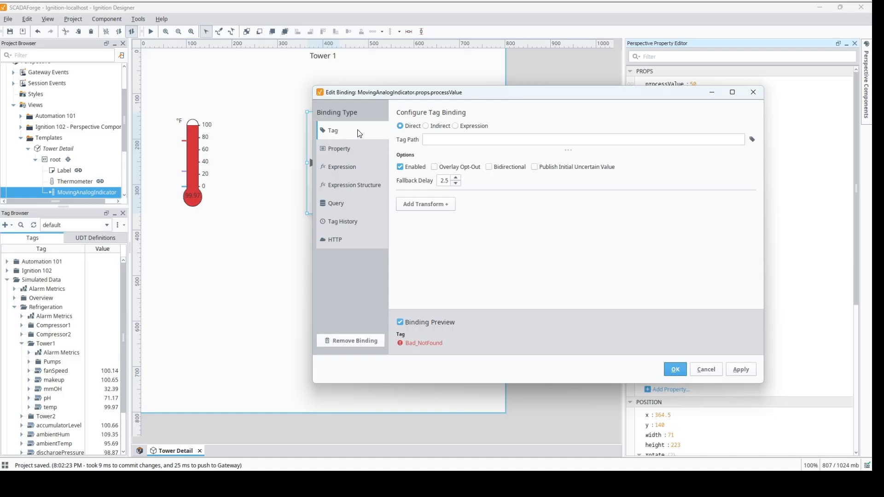
click(431, 127)
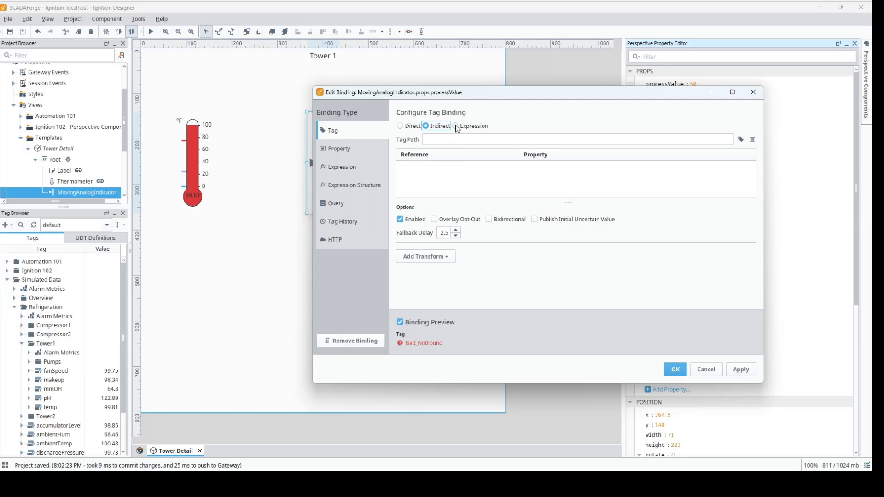
click(455, 126)
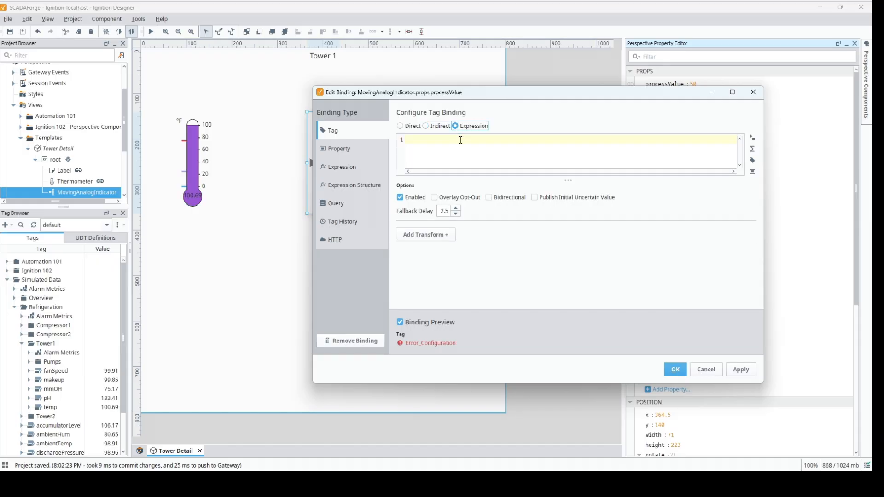
Insert the tag path Simulated Data/Refrigeration/Tower1/pH into the binding's expression
click(752, 160)
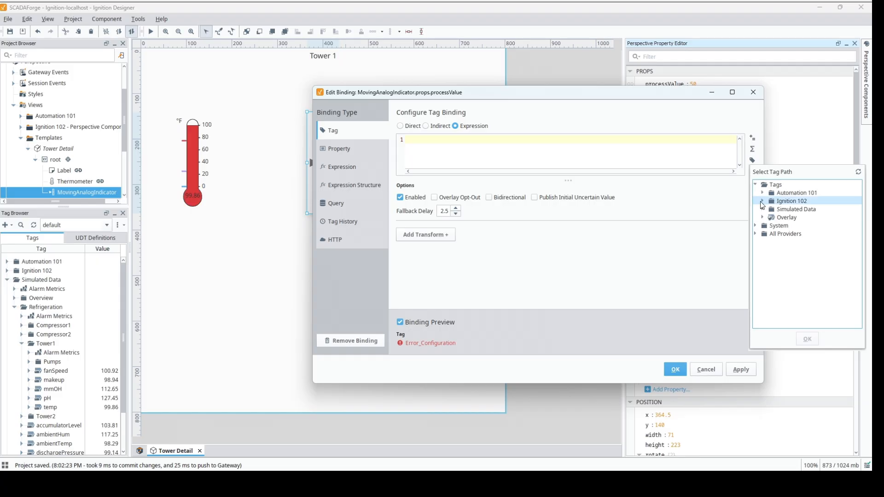
click(762, 209)
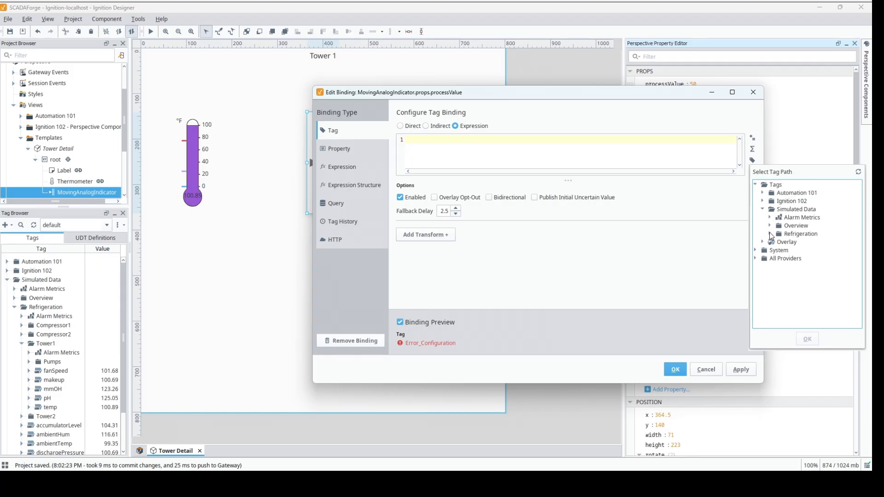
click(770, 233)
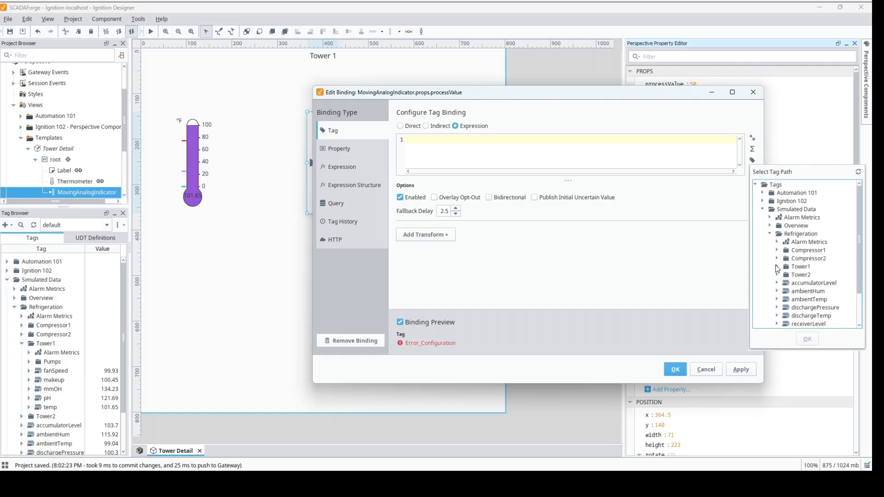
click(781, 267)
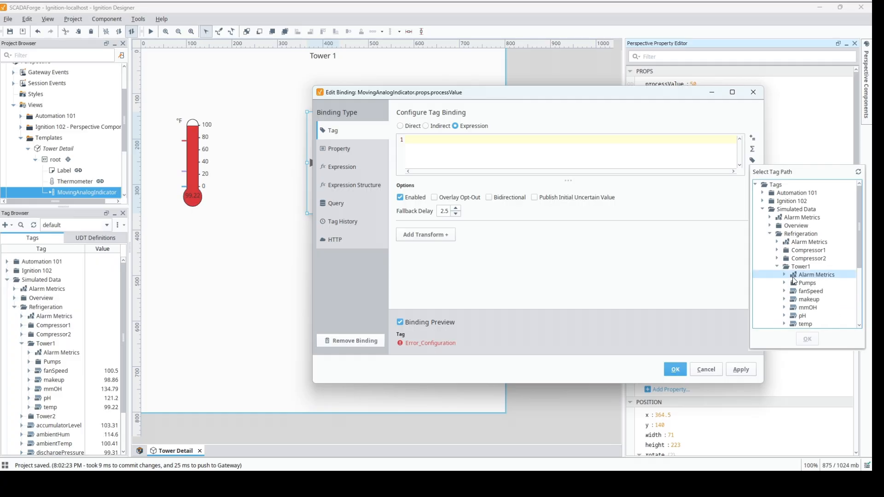
click(799, 316)
click(807, 339)
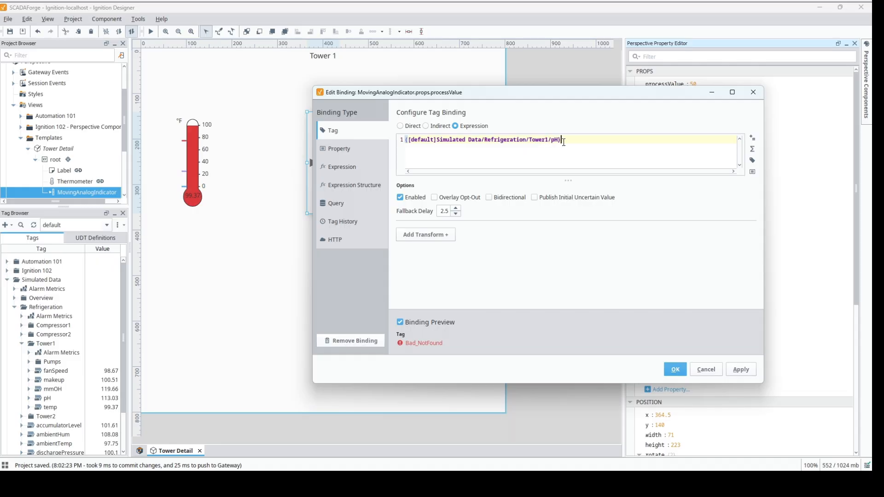
Turn the tag reference into quoted path strings, replacing the tower number with an empty concatenation: "[default]Simulated Data/Refrigeration/Tower"++"/pH"
key(BackSpace)
text(")
click(545, 140)
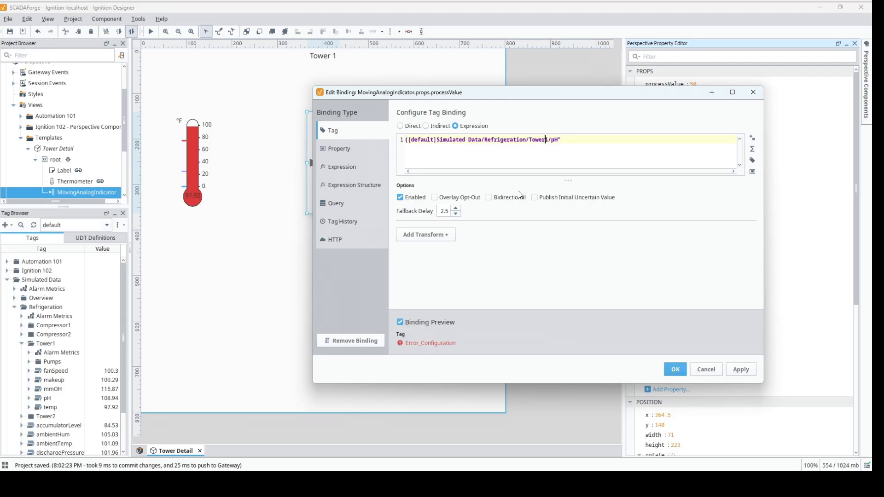
key(Delete)
text("++")
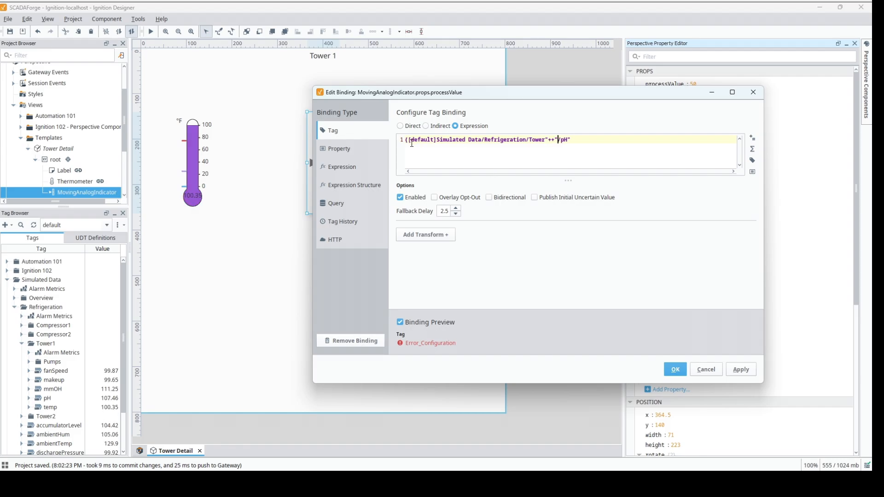
click(407, 140)
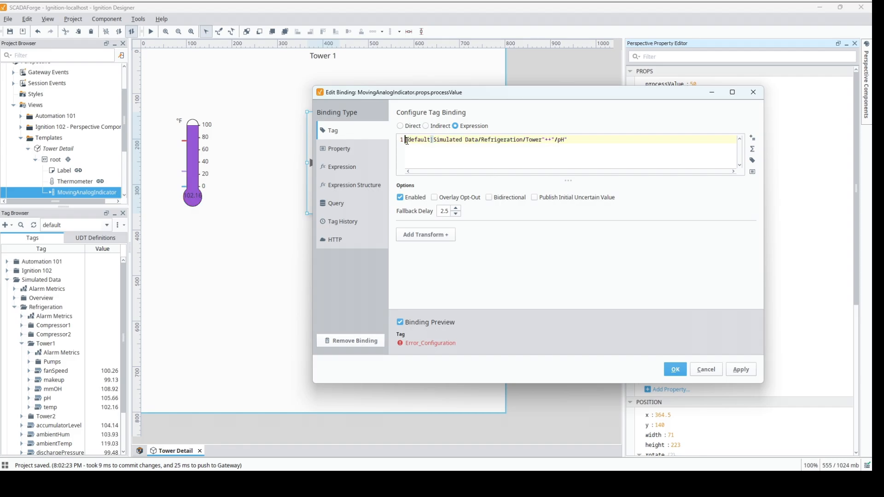
text(")
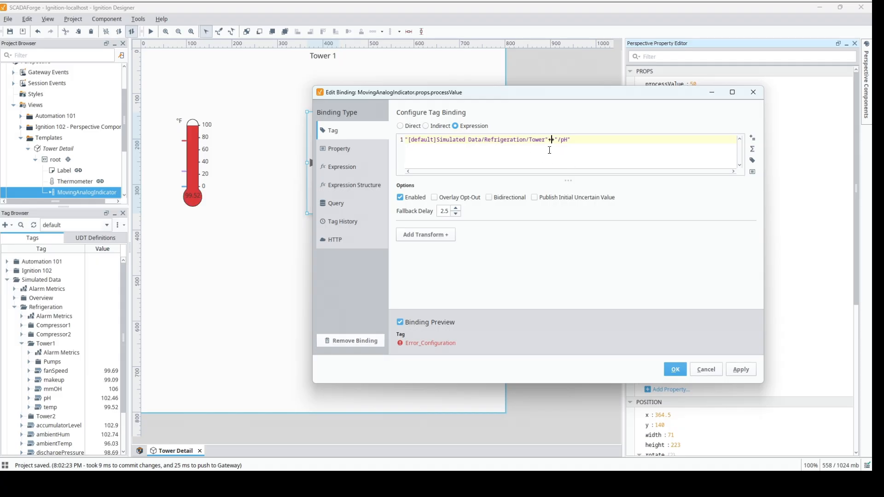
Insert the view parameter {view.params.towerNum} between the two plus signs of the path expression and save the binding
click(752, 172)
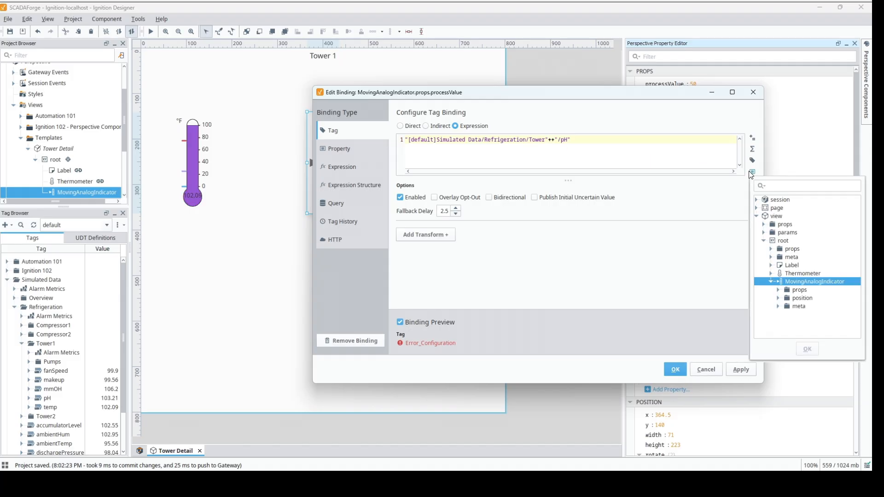
click(763, 233)
click(789, 241)
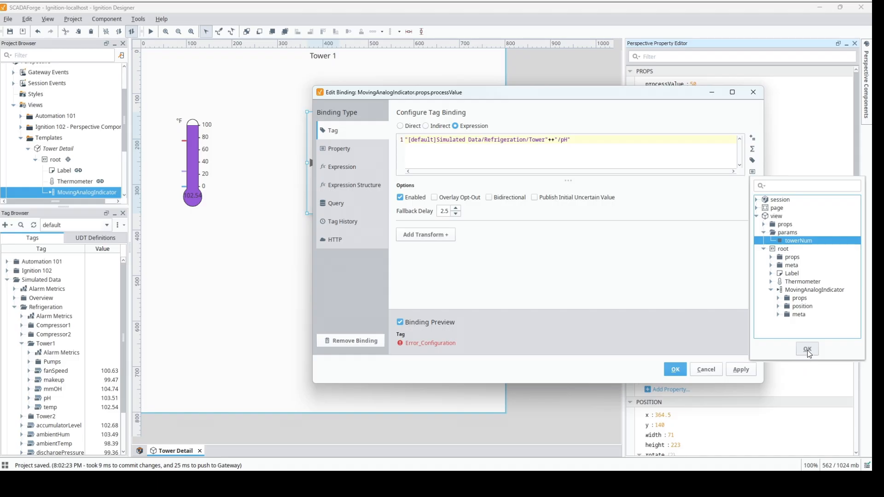
click(808, 352)
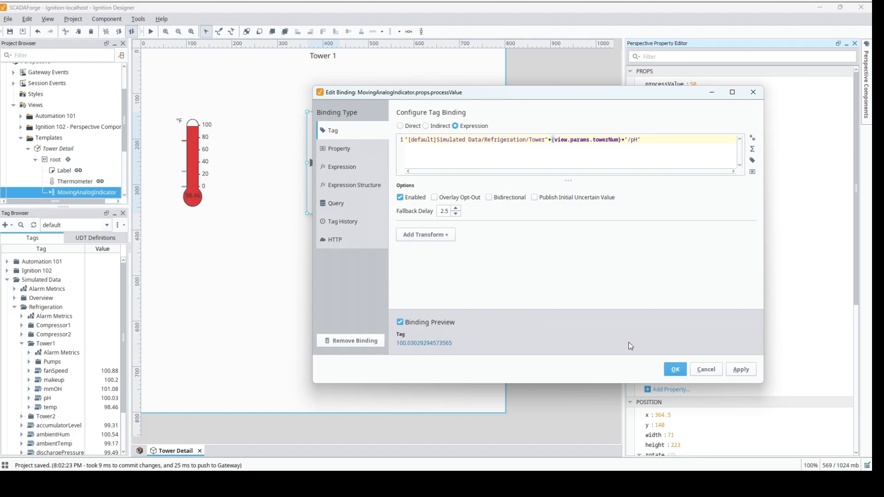
click(679, 370)
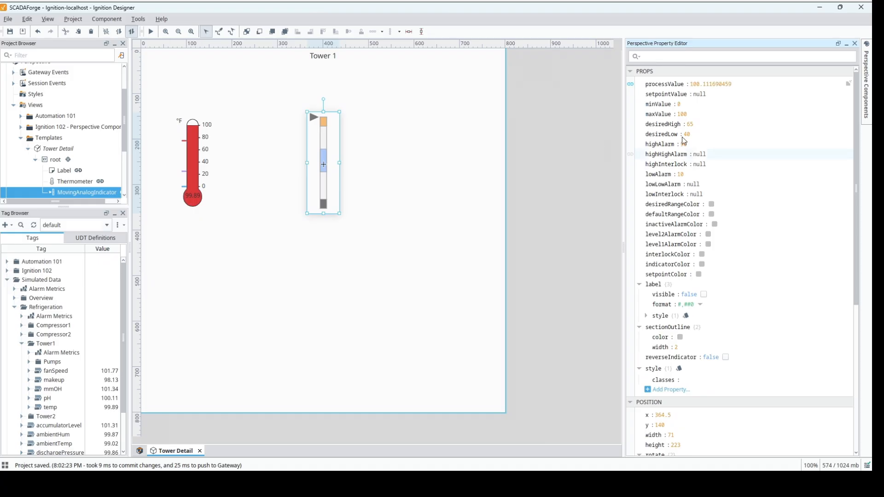
Set the moving analog indicator's maxValue to 200
click(684, 115)
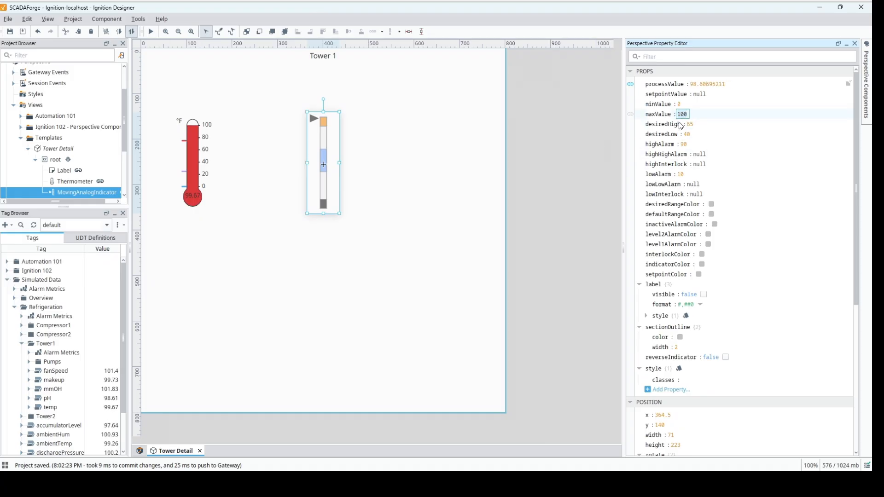
text(2)
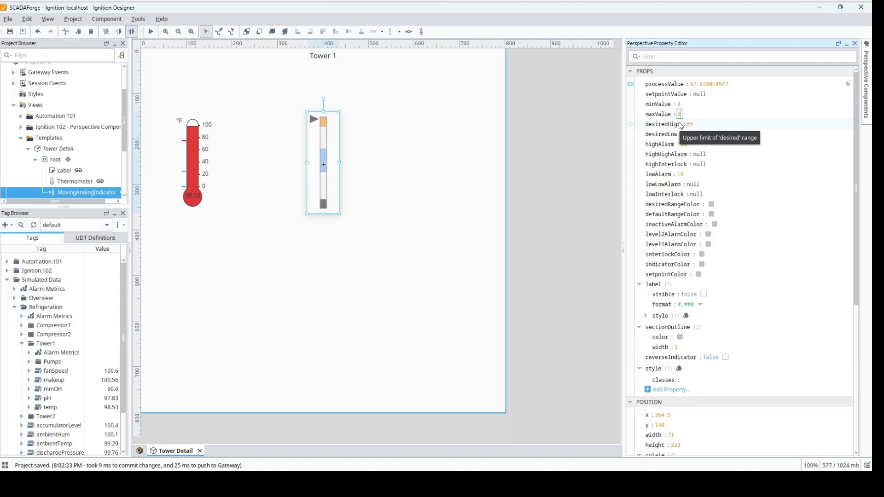
text(200)
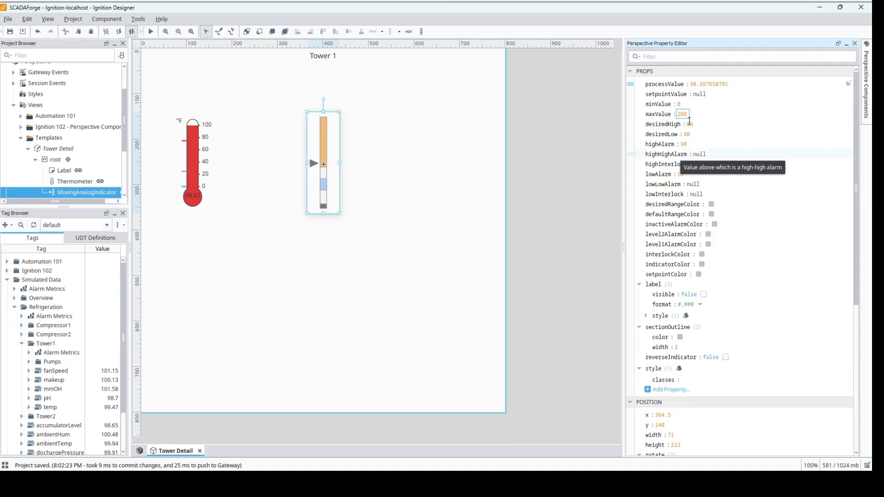
Set the moving analog indicator's desiredHigh to 150 and its highAlarm to 160
click(689, 121)
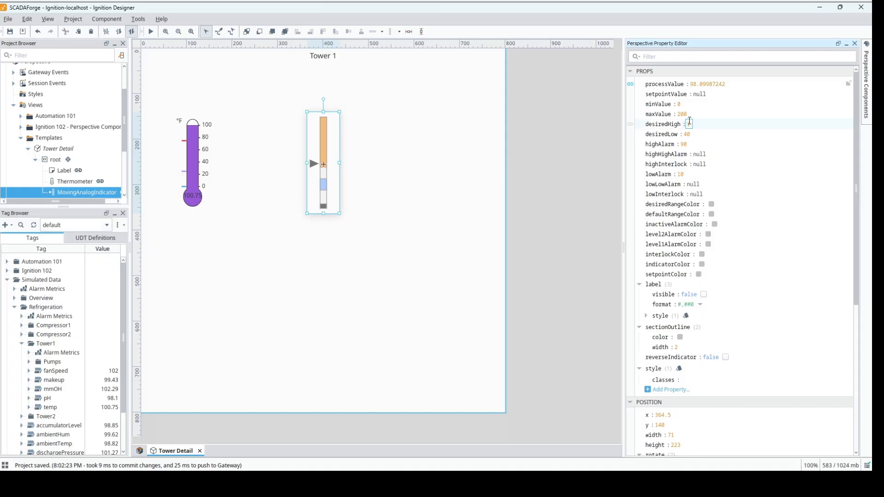
text(150)
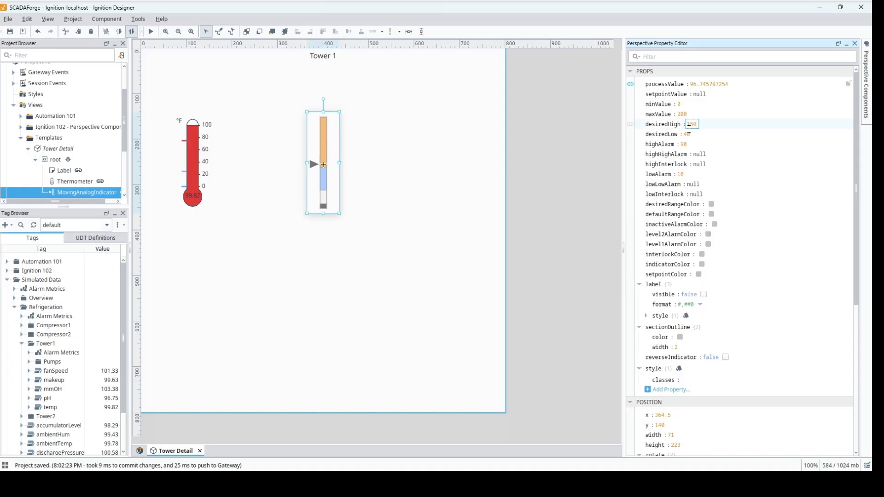
click(688, 145)
text(10)
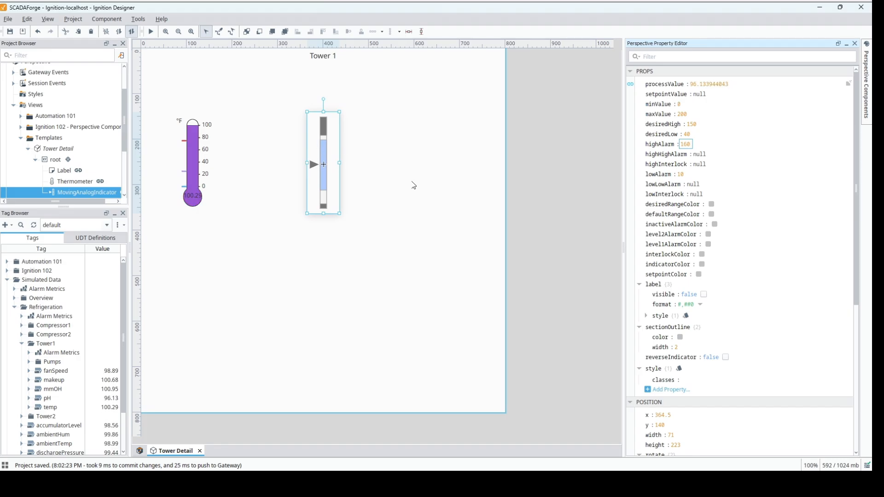
click(413, 185)
Add a Label component to the right of the moving analog indicator and align the two on their vertical centers
mouse_move(868, 106)
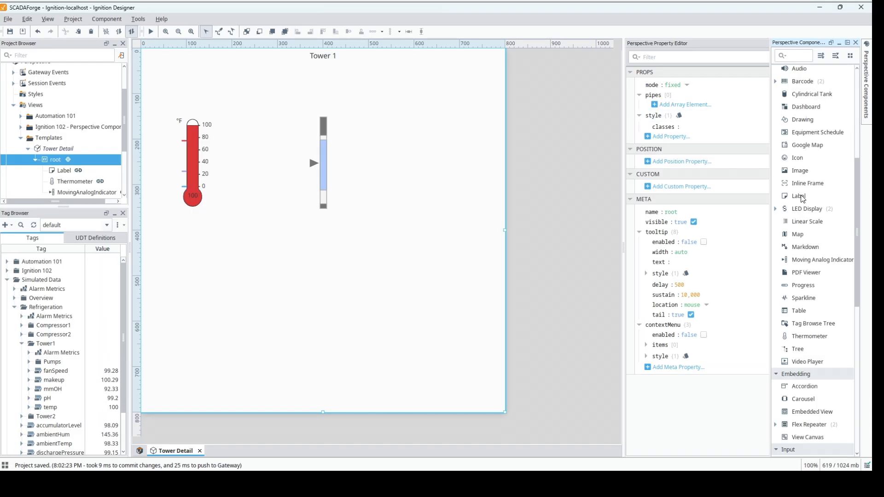
drag(800, 198, 396, 157)
click(338, 172)
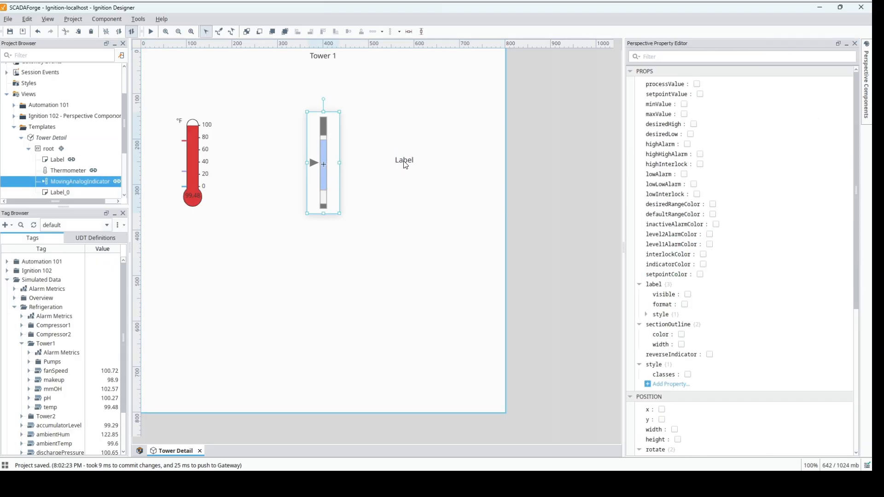
shift+click(405, 163)
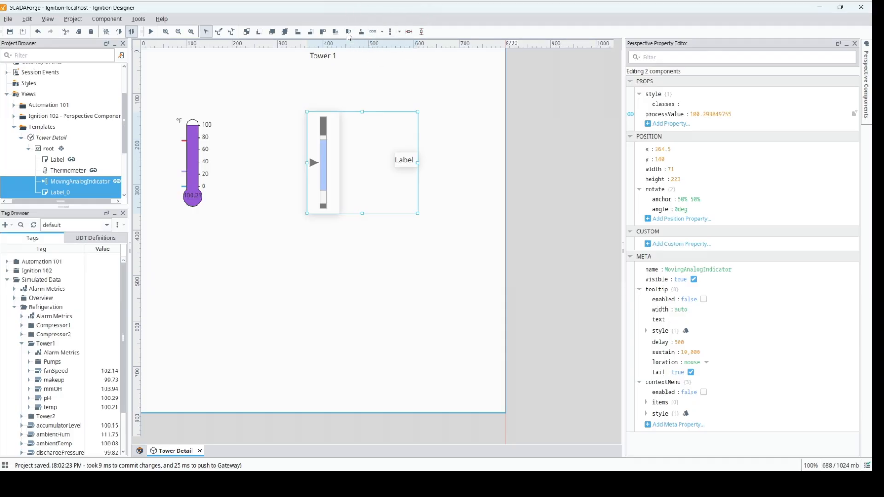
click(461, 147)
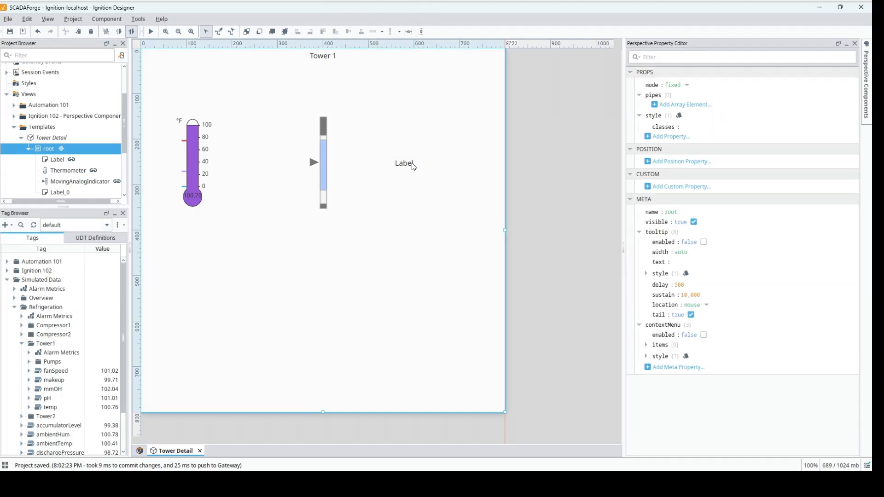
Widen the new label to about 130 and set its style's text alignment to center
click(413, 166)
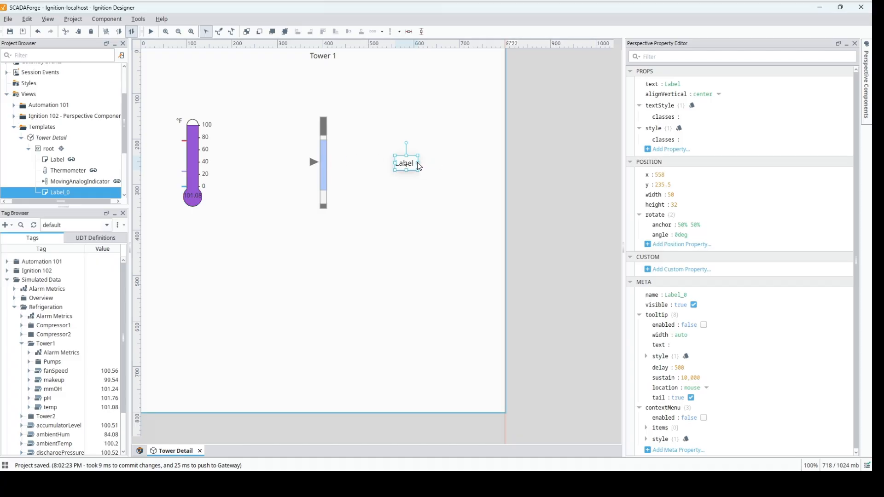
drag(418, 162, 455, 163)
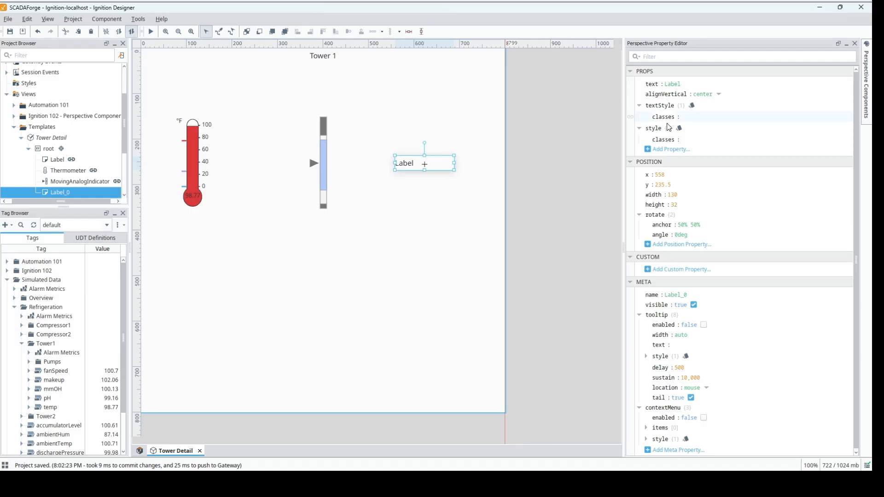
click(680, 128)
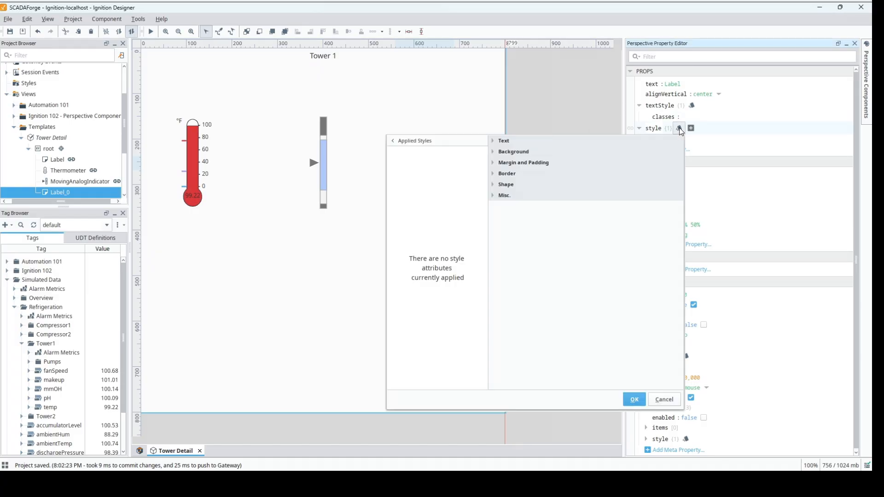
click(492, 141)
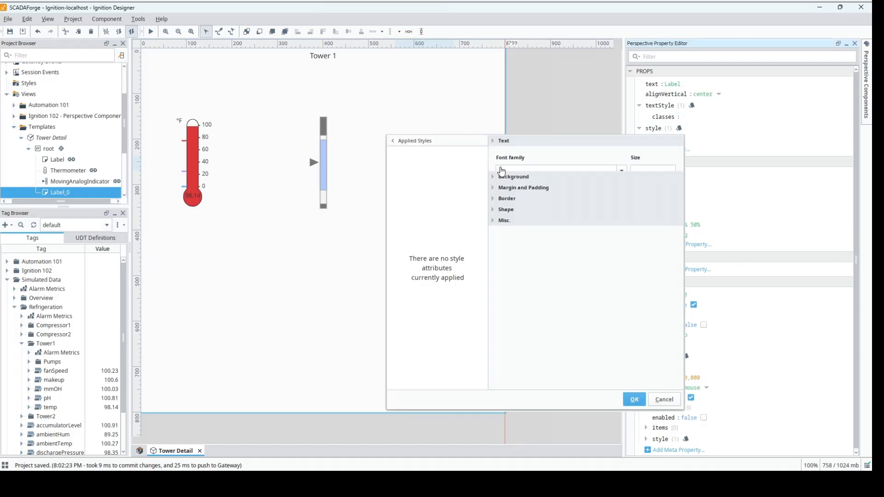
click(646, 290)
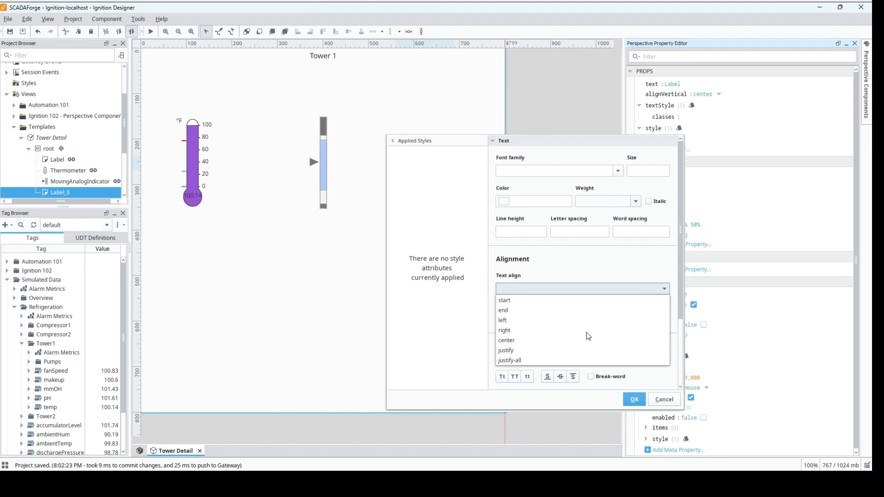
click(576, 343)
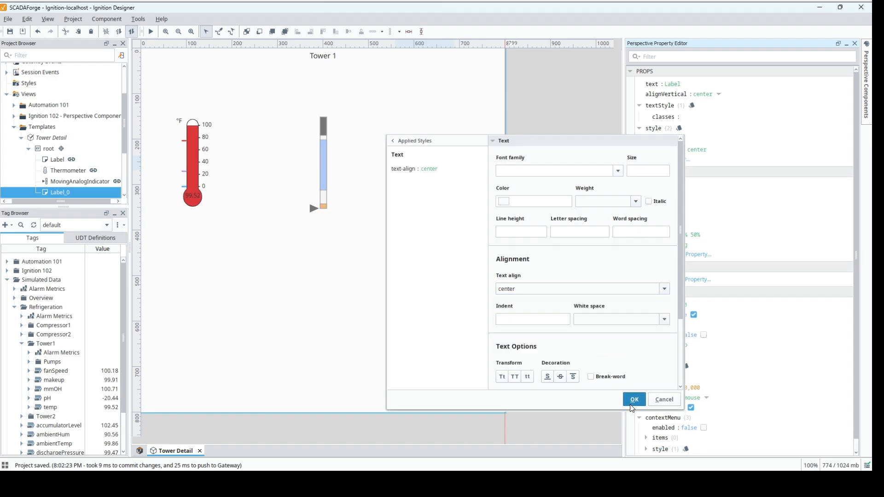
click(633, 399)
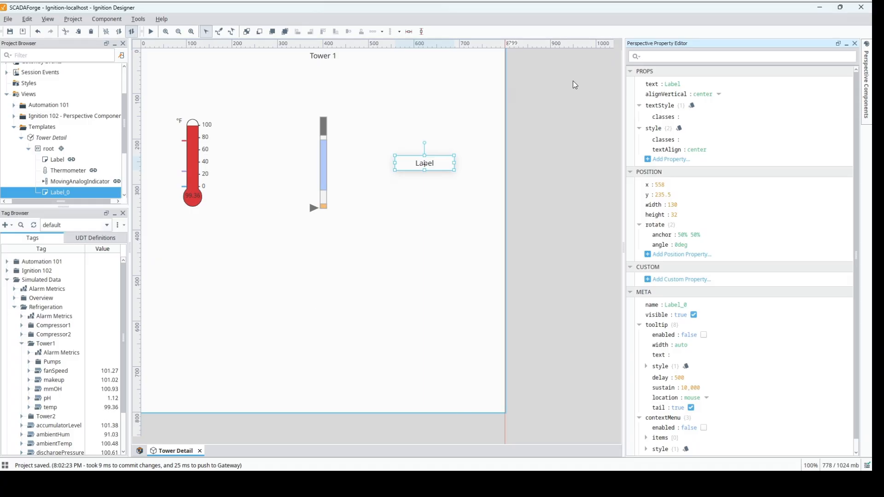
Create an expression binding on the new label's text and insert the tag path Simulated Data/Refrigeration/Tower1/mmOH
click(631, 87)
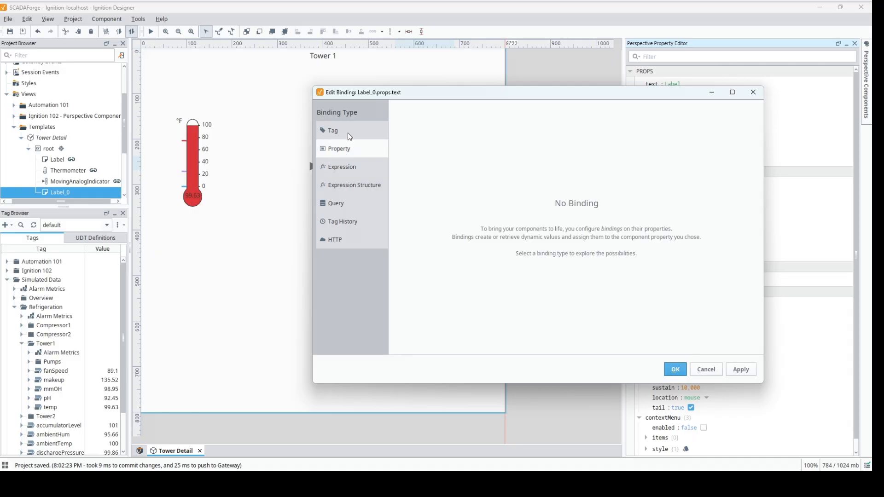
click(353, 170)
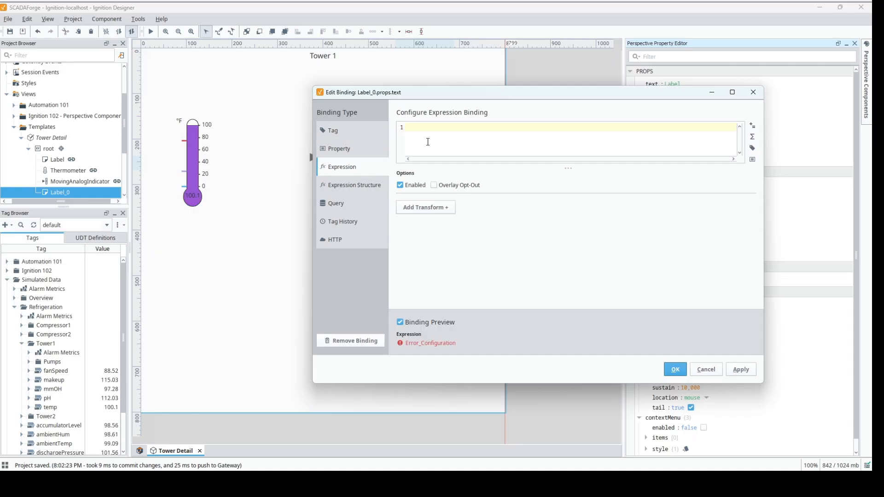
click(752, 148)
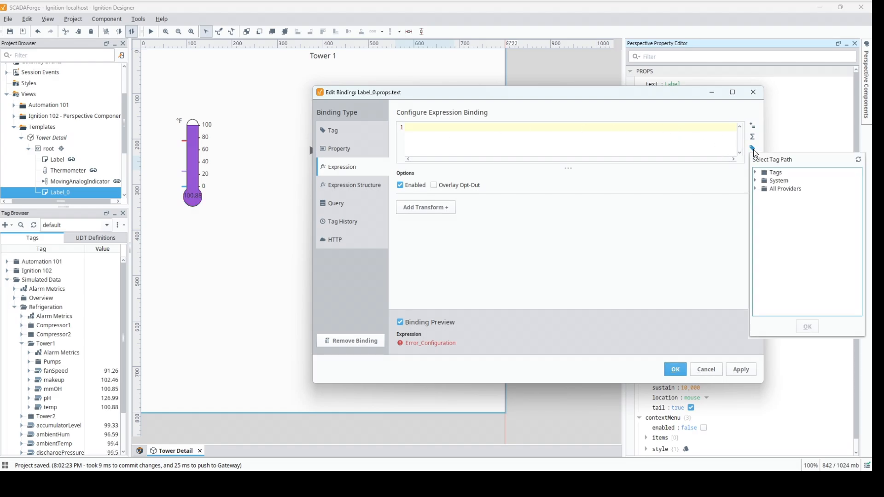
click(755, 172)
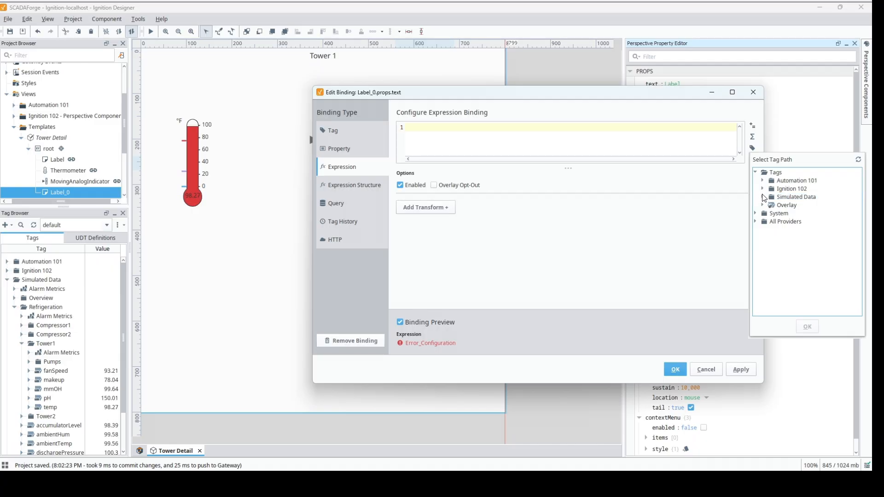
click(762, 197)
click(769, 205)
click(769, 205)
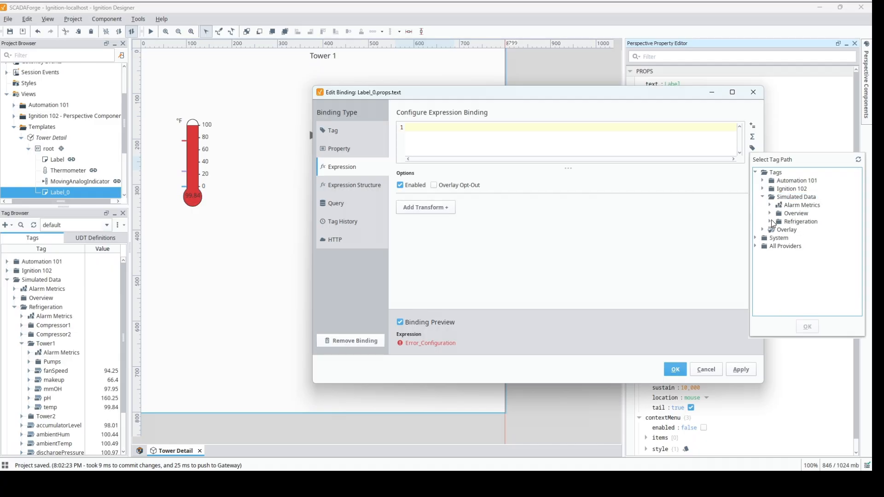
click(770, 221)
click(777, 254)
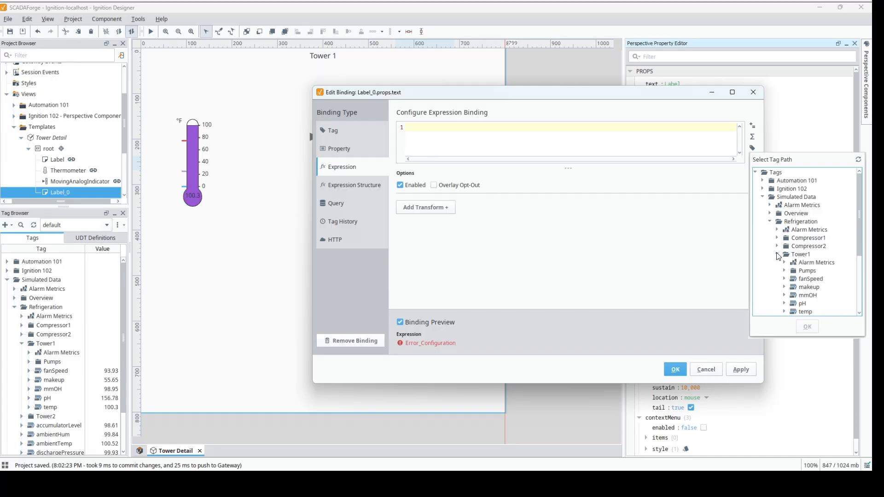
click(810, 279)
click(804, 295)
click(807, 327)
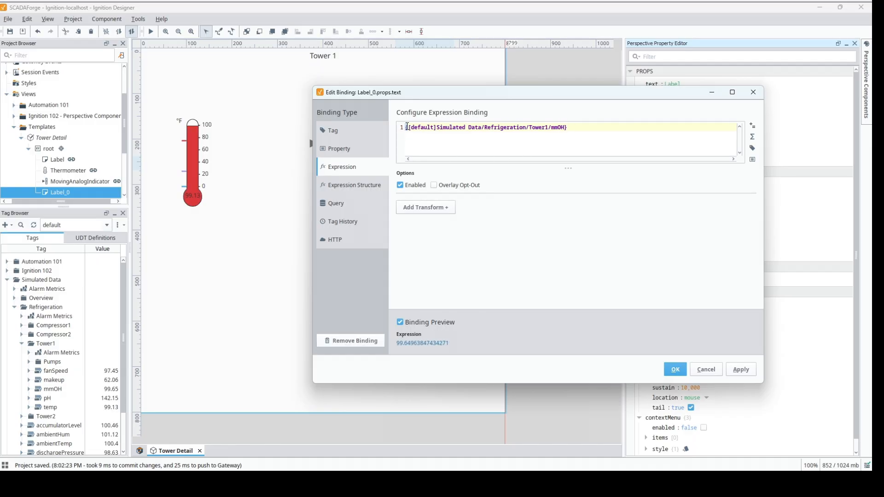
Rewrite the tag reference as a tag function with the tower number left out: tag("[default]Simulated Data/Refrigeration/Tower"++"/mmOH")
drag(408, 128, 401, 129)
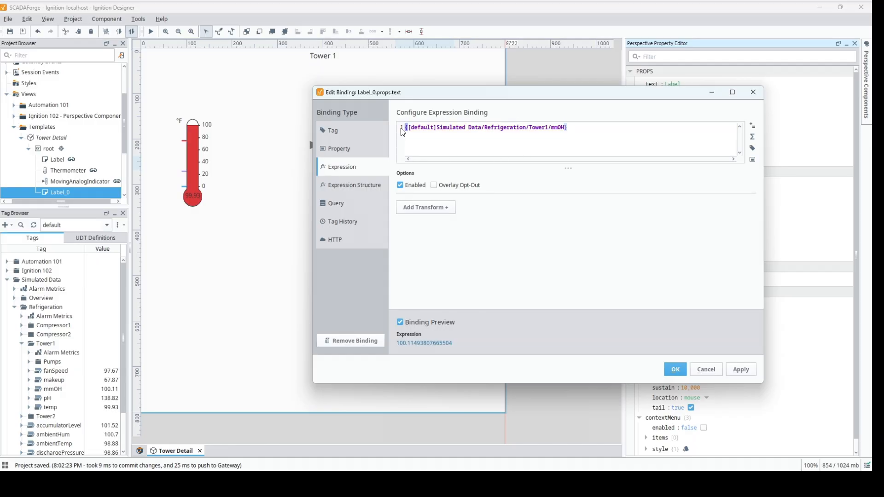
text(")
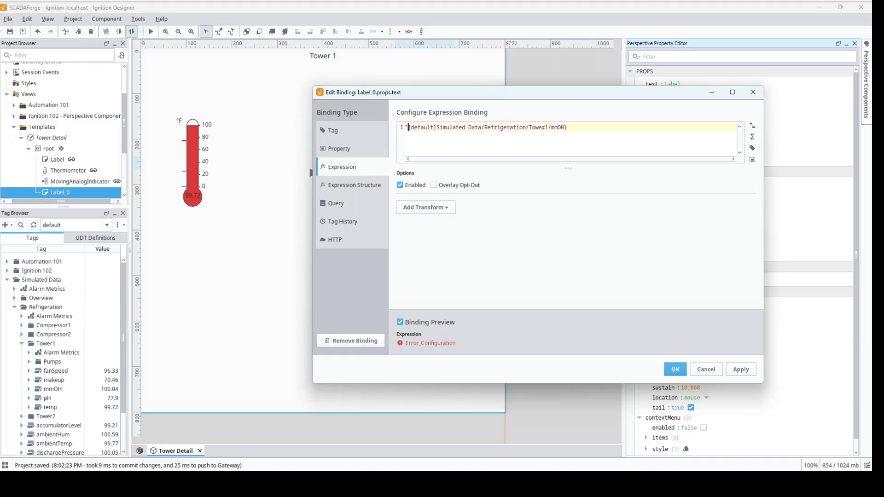
text("++")
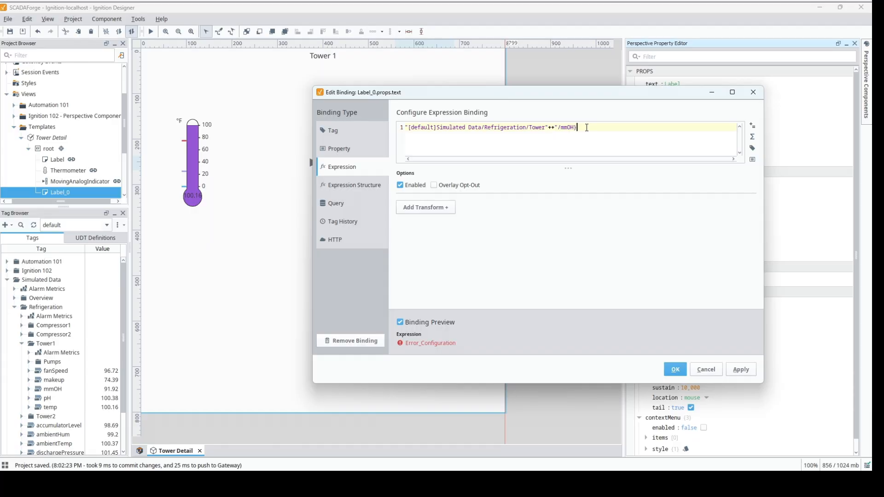
click(406, 128)
text(tag)
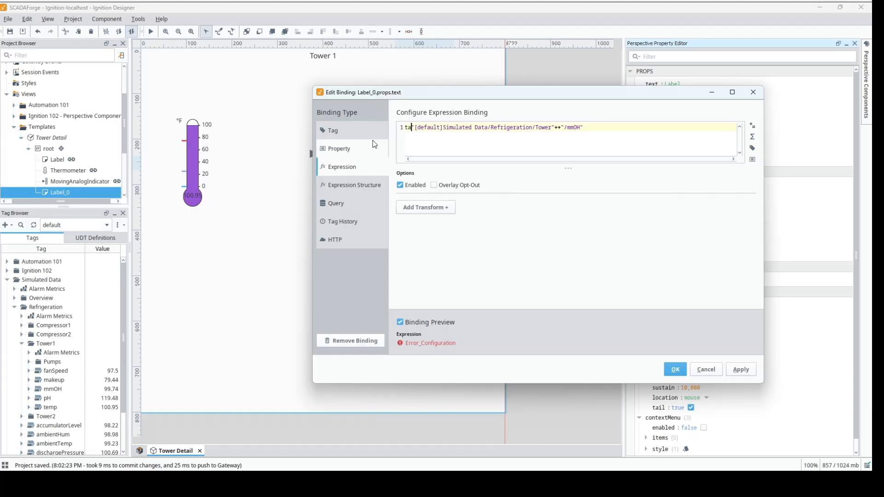
text(()
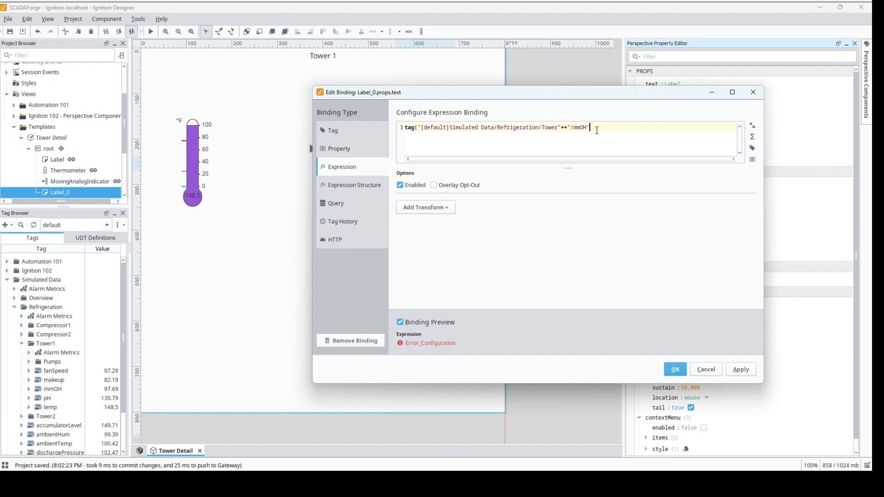
text())
Insert the view parameter {view.params.towerNum} between the two plus signs of the mmOH tag path
click(753, 160)
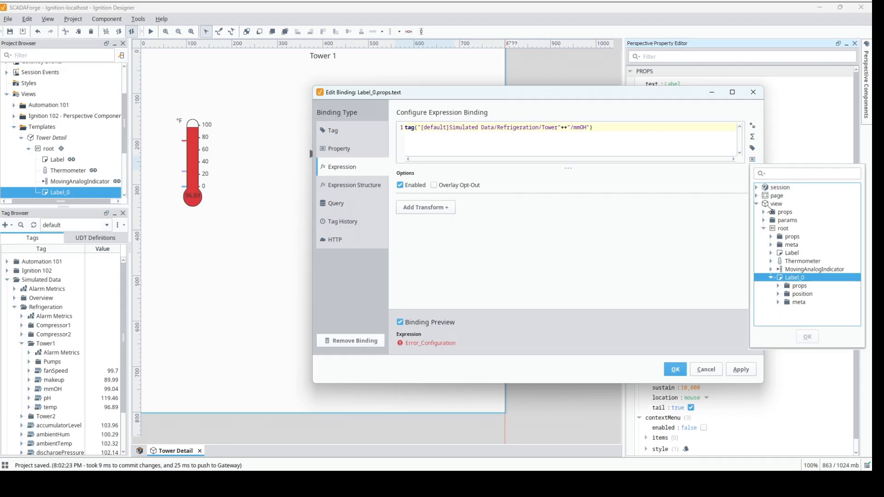
click(763, 221)
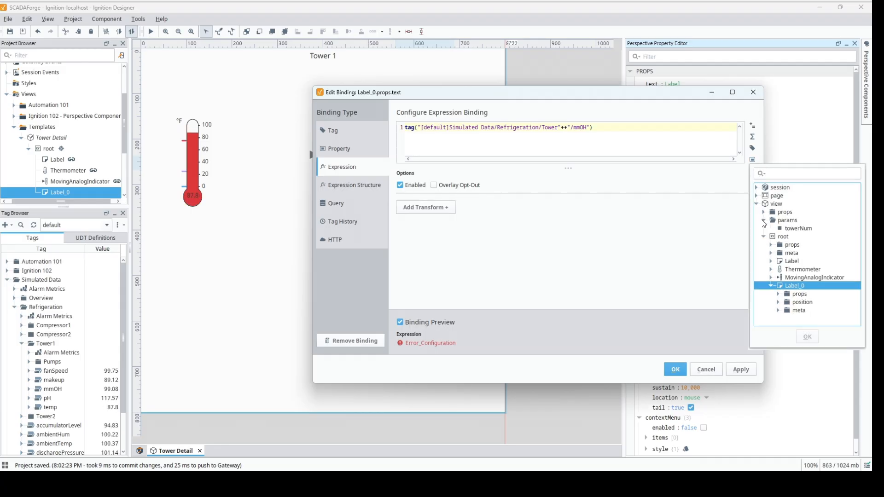
click(792, 230)
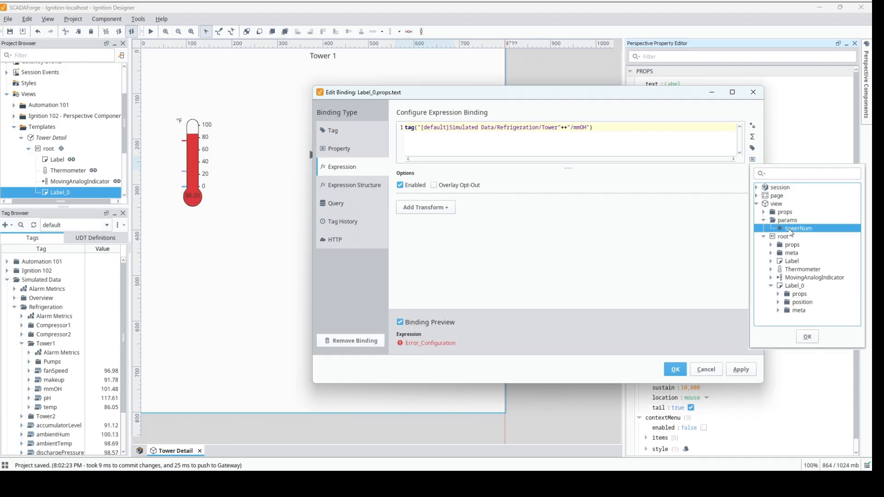
click(808, 337)
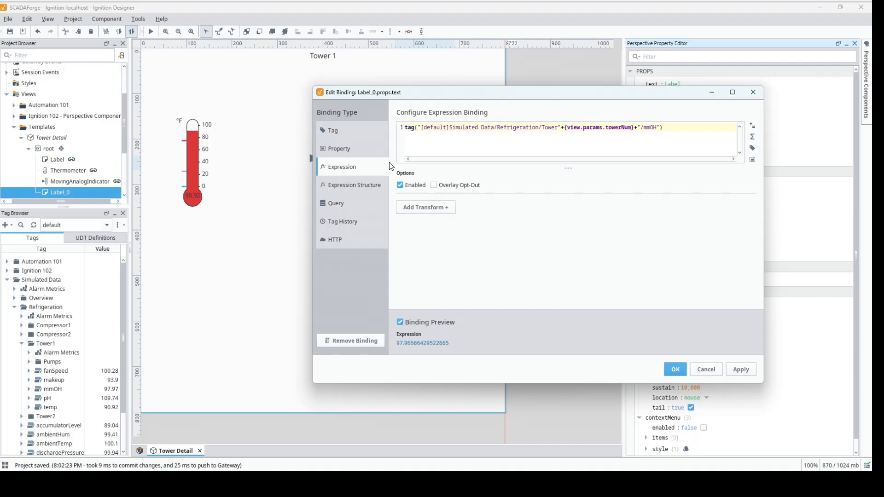
Wrap the tag function in round( ,2) for two decimals and append the unit text + " mmOH" to the expression
text(round()
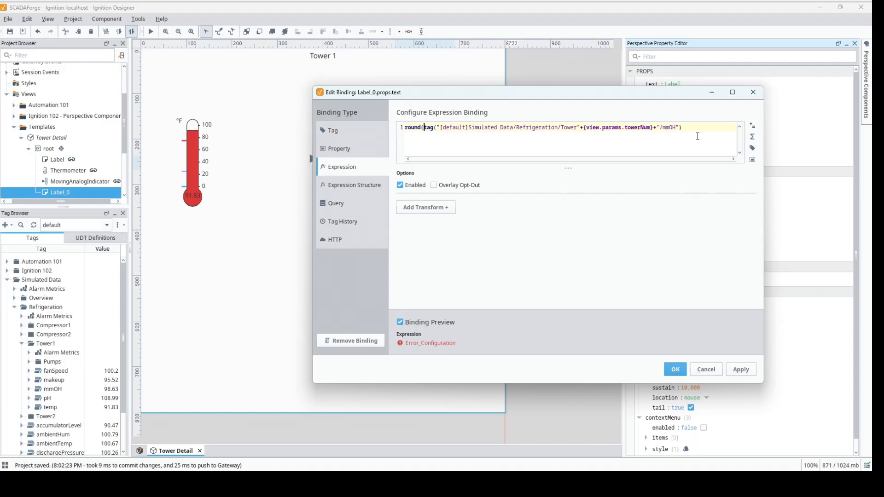
click(699, 128)
text(,2))
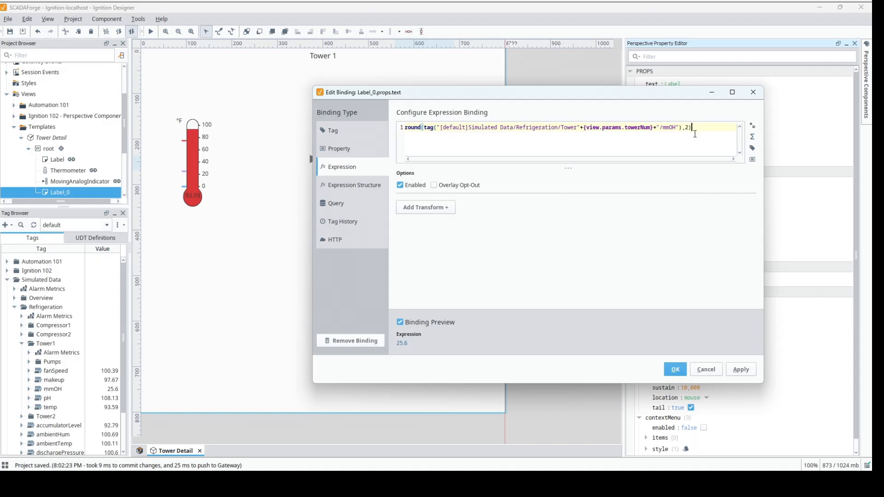
text(+" )
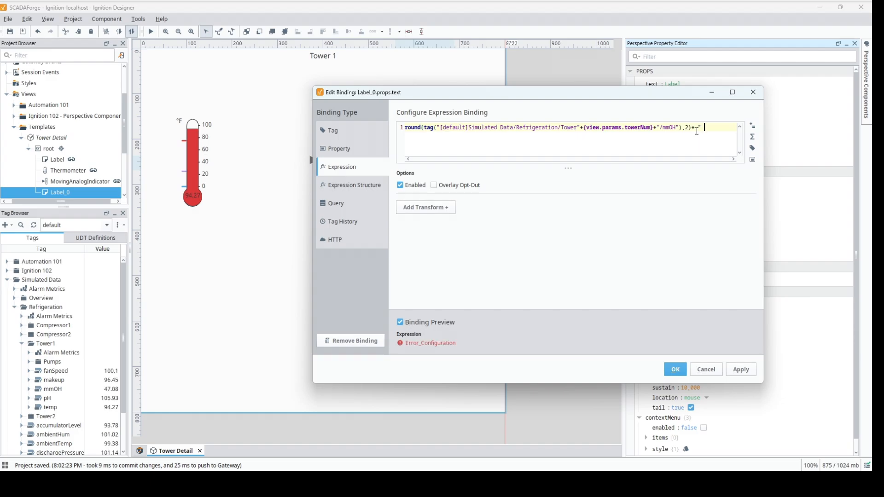
text(mmOH")
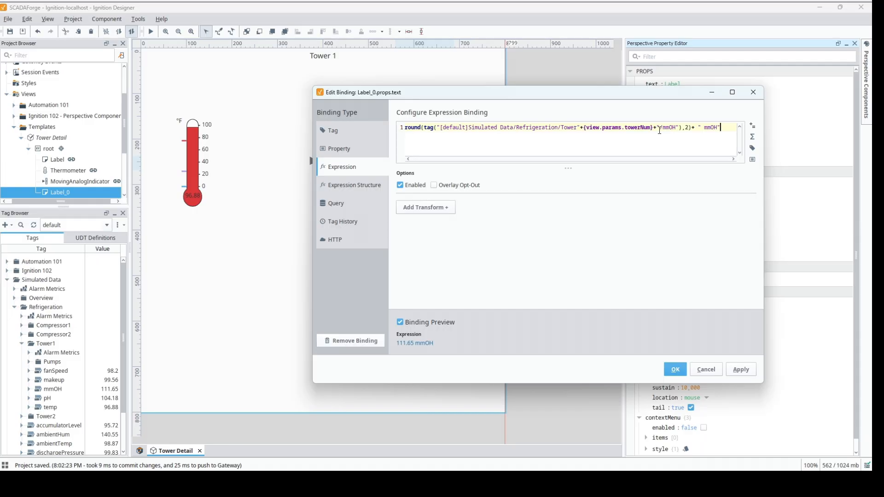
mouse_move(675, 128)
mouse_down()
mouse_move(440, 128)
mouse_move(686, 120)
mouse_up()
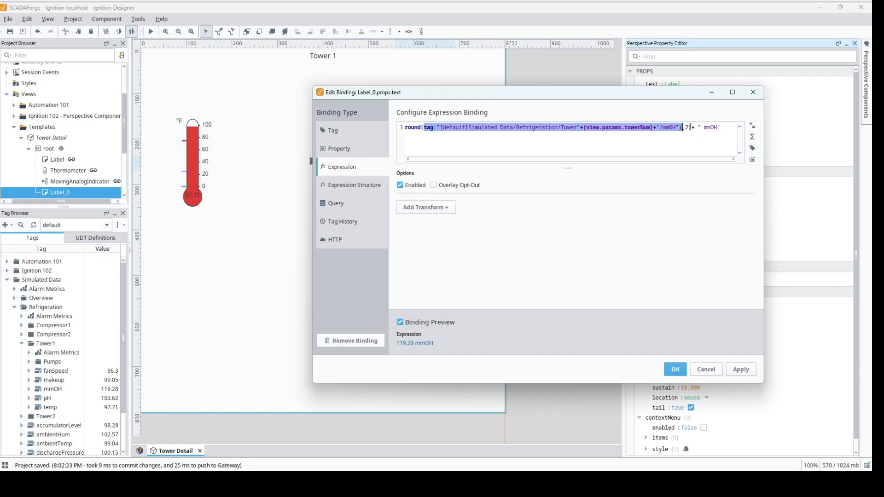
Confirm the finished mmOH expression binding on the label's text and deselect the label
drag(692, 127, 377, 125)
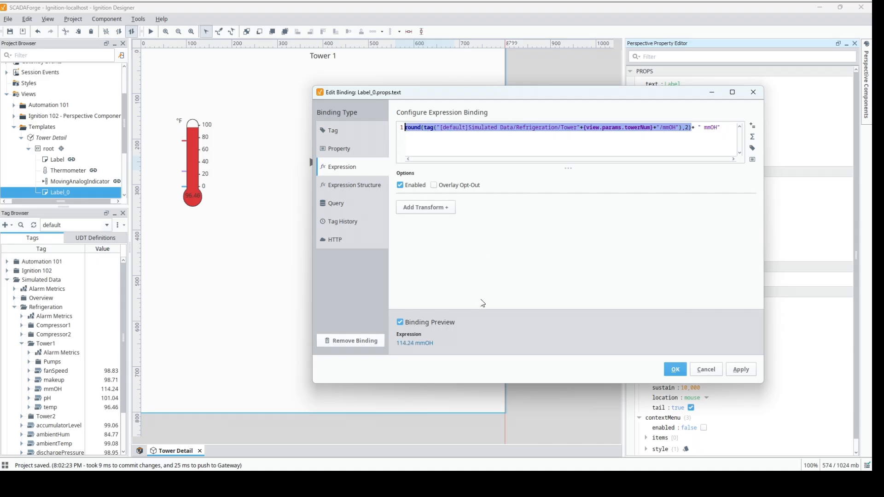
drag(730, 128, 692, 127)
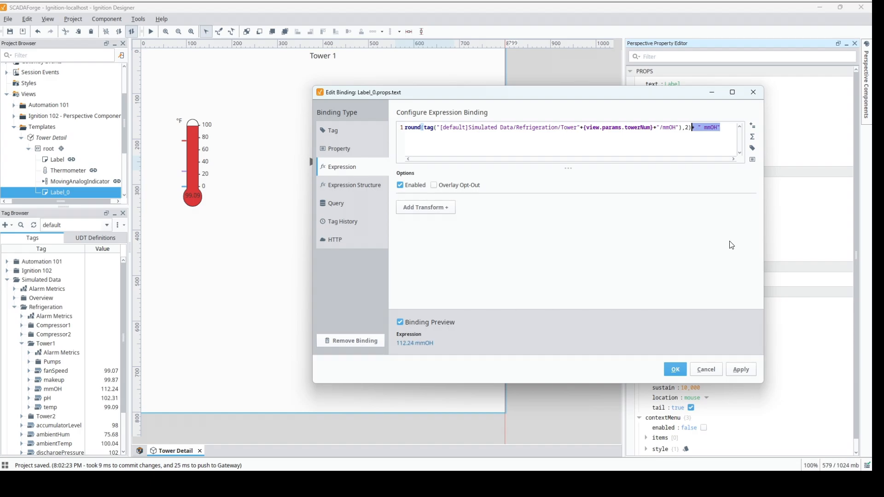
click(702, 143)
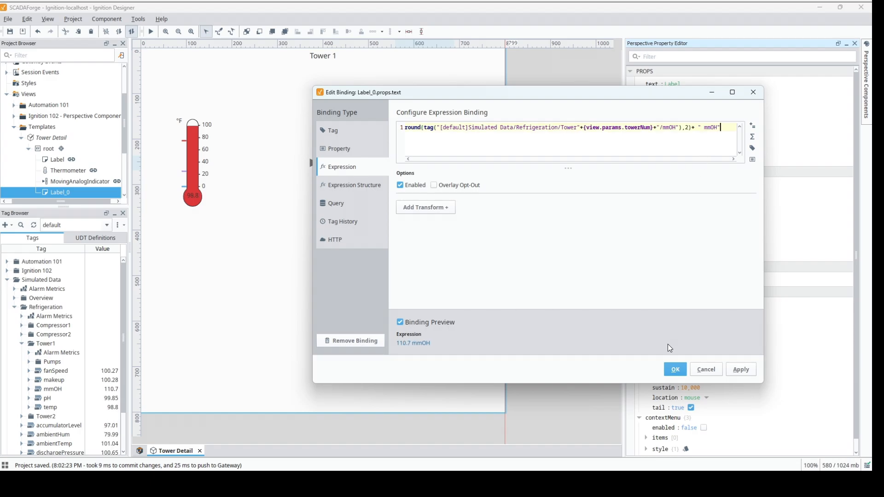
click(675, 369)
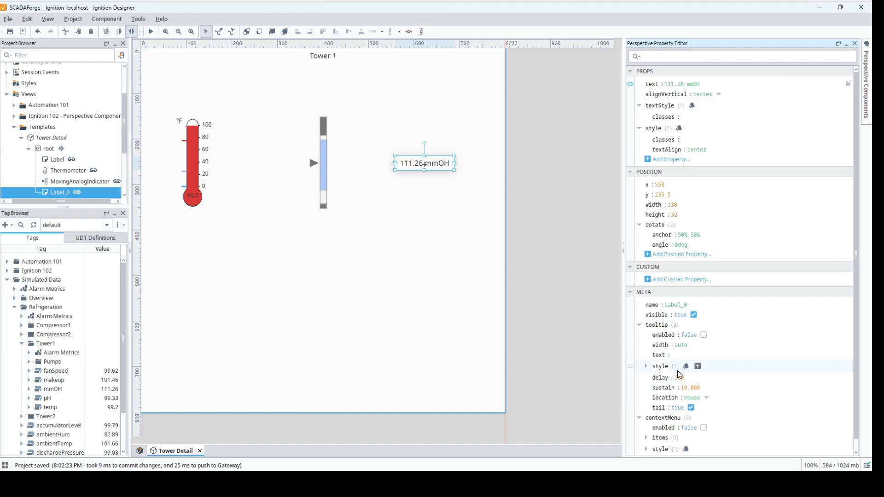
click(462, 231)
drag(443, 225, 351, 313)
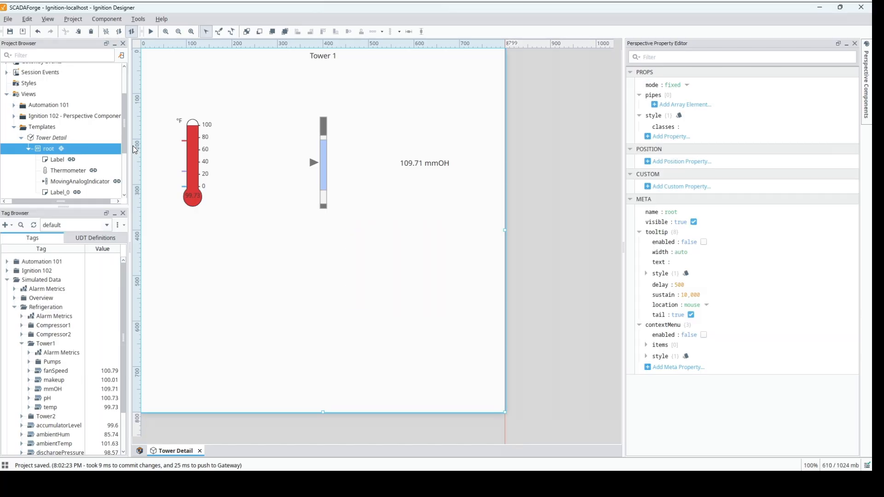
Test the template by setting the view's towerNum parameter to 2, and undo that change
click(115, 137)
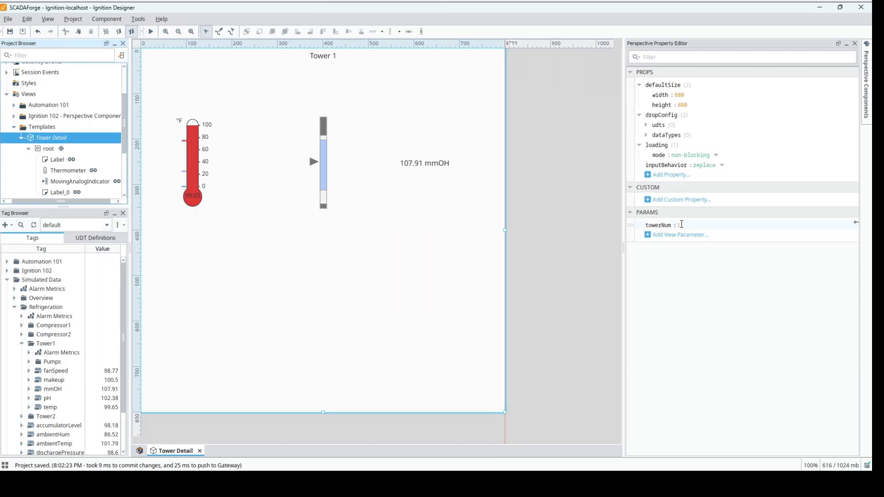
click(682, 224)
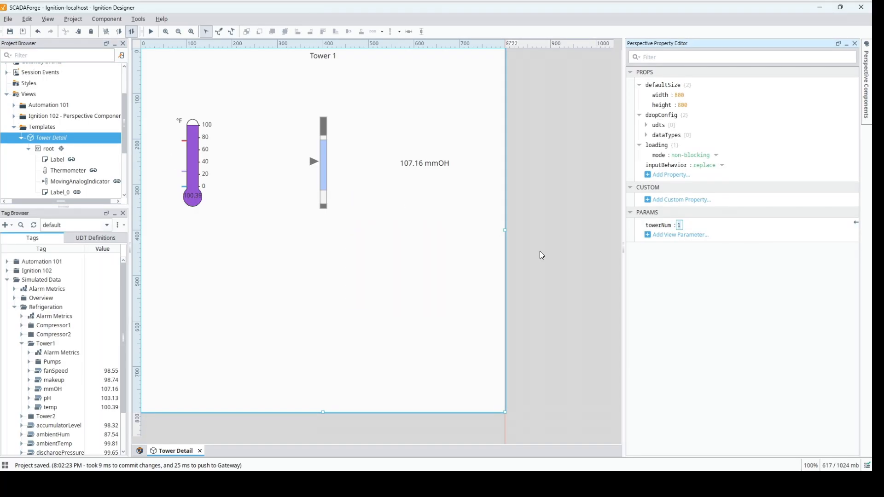
text(2)
key(Return)
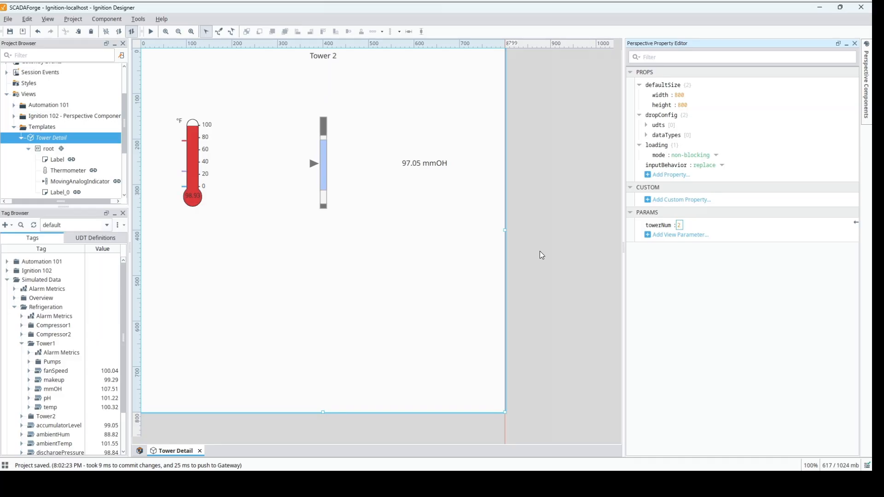
key(ctrl+z)
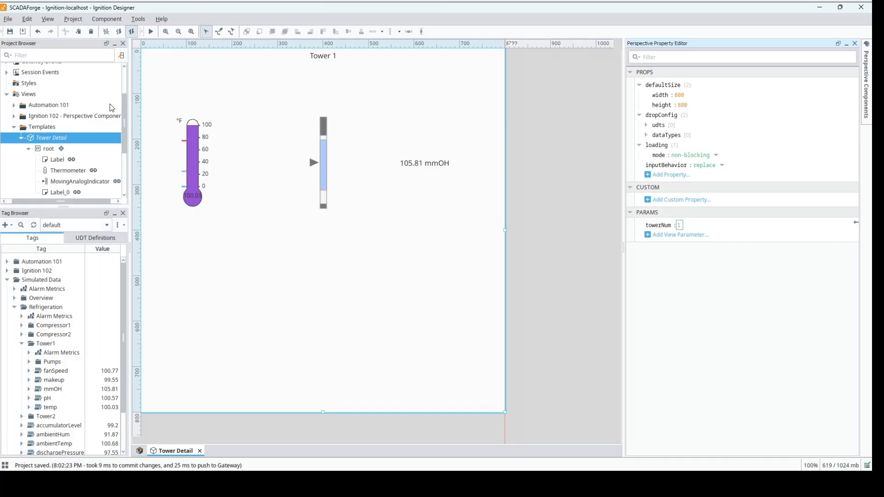
Close the Tower Detail view and save the project
click(199, 450)
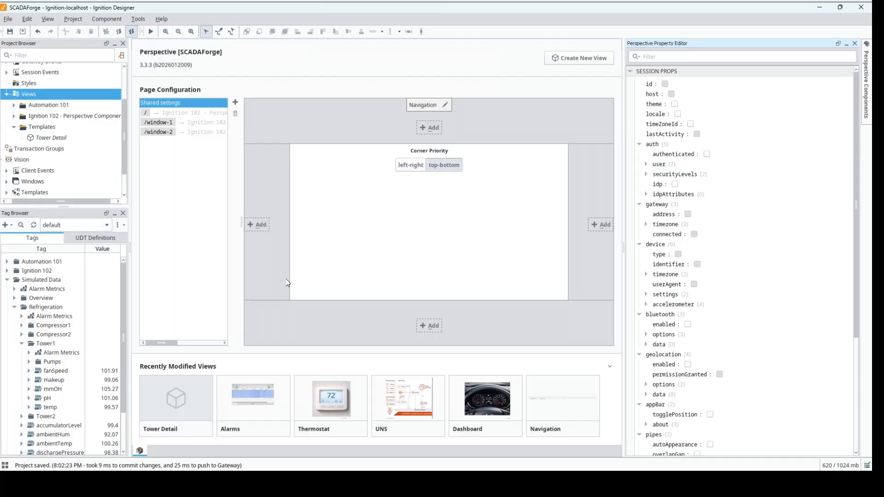
click(11, 32)
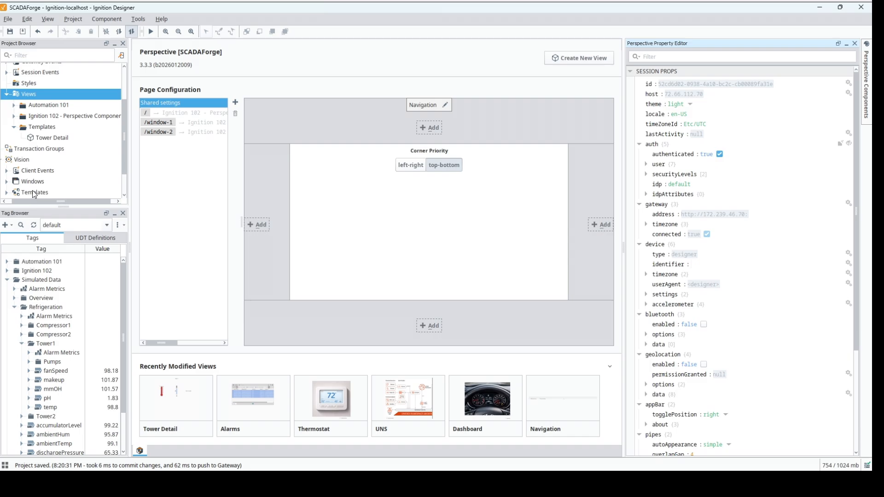
Create a new Coordinate Container view named Towers in the Templates folder under Ignition 102 - Perspective Components
click(14, 116)
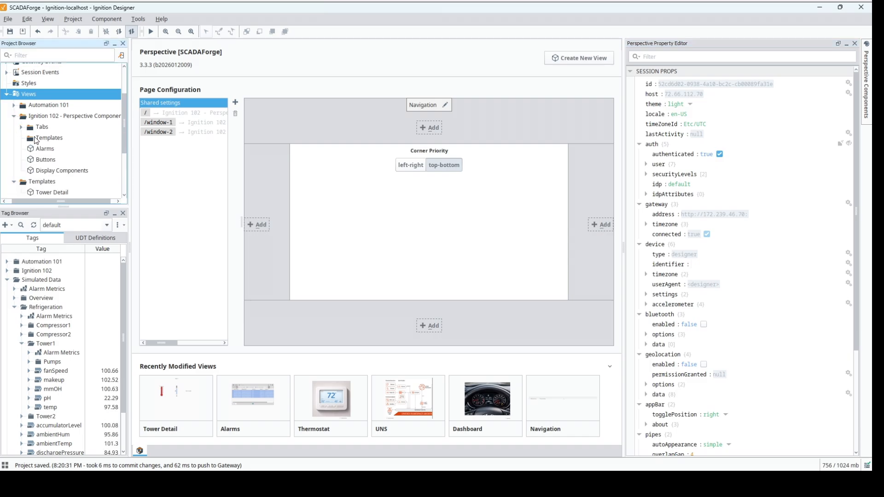
right_click(41, 139)
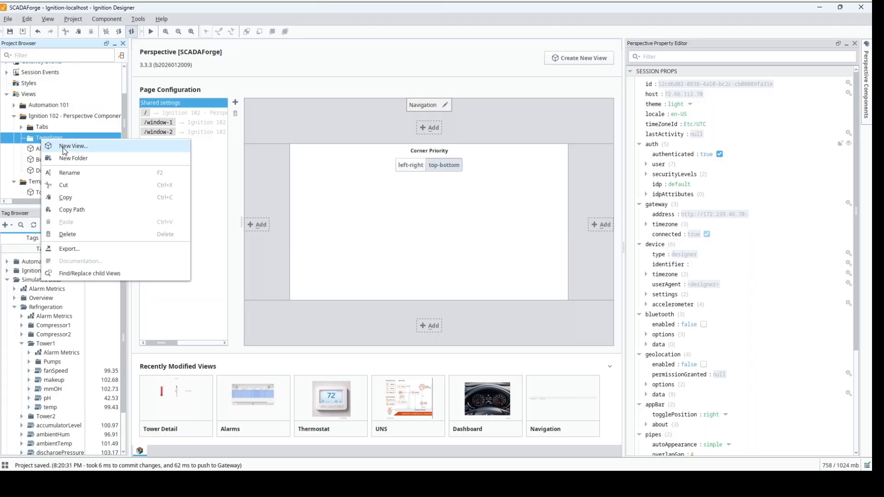
click(64, 151)
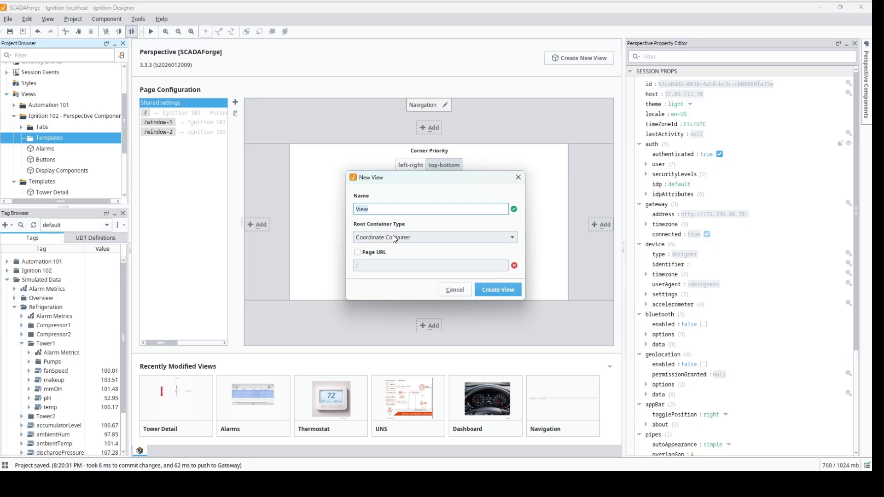
text(Towers)
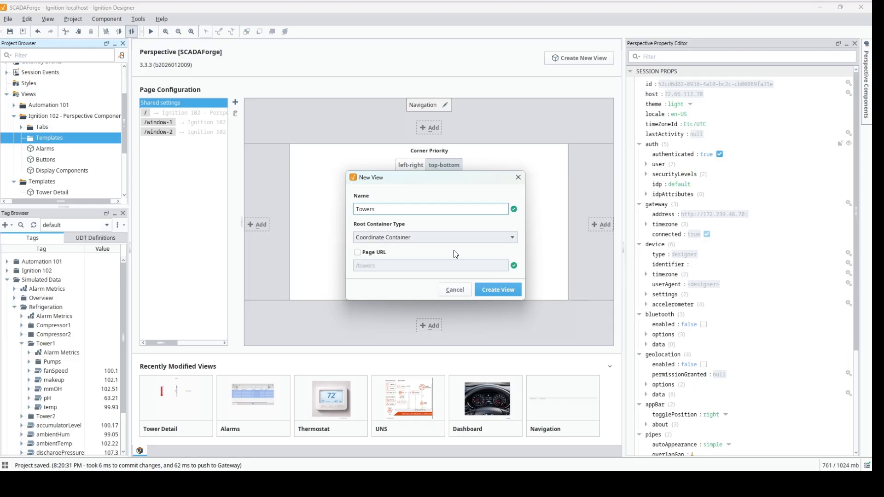
click(508, 292)
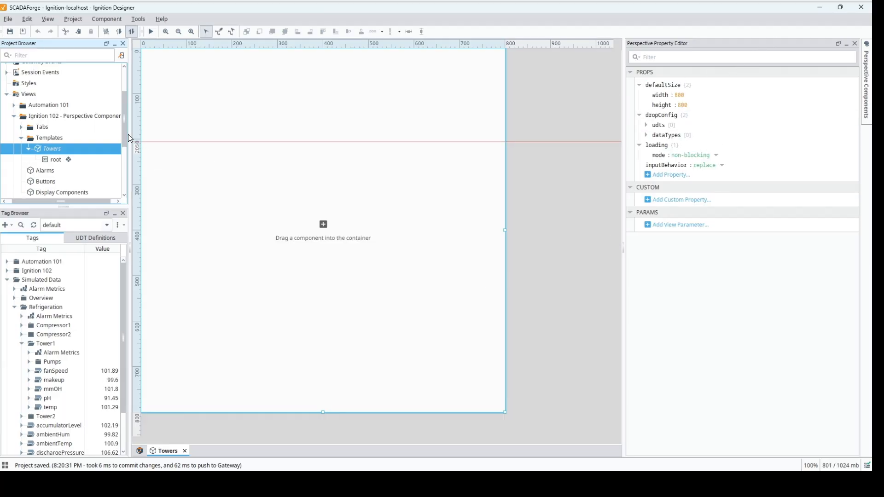
Reopen the Tower Detail view from the top-level Templates folder for editing
scroll(121, 178, down, 1)
scroll(121, 180, down, 2)
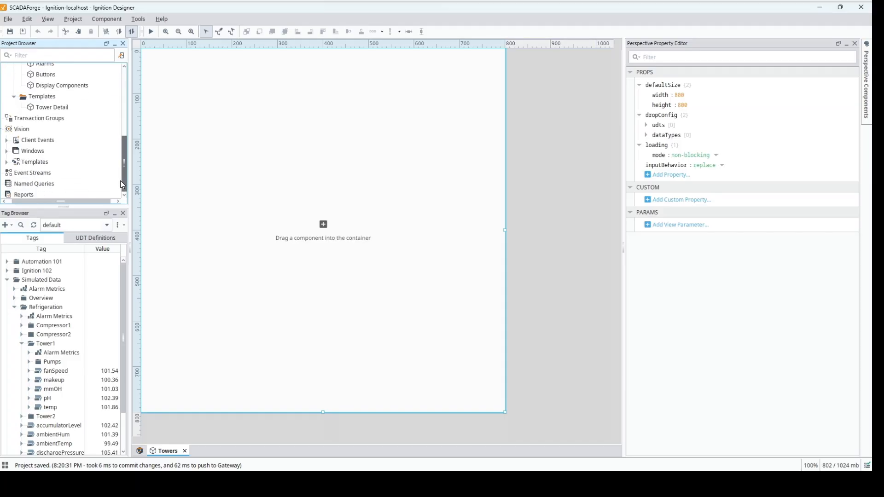
double_click(69, 107)
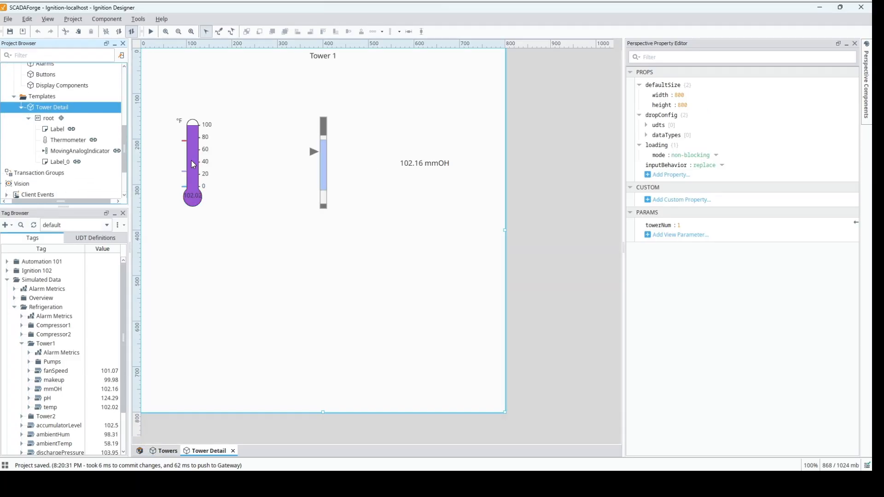
Try to stack the mmOH label, analog indicator and thermometer horizontally with a padding of 5, starting from the label, and undo it
double_click(434, 161)
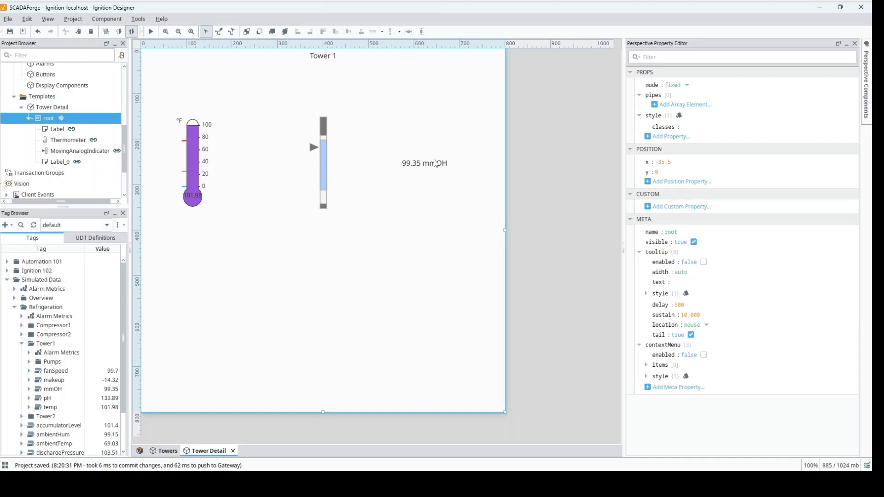
ctrl+click(317, 168)
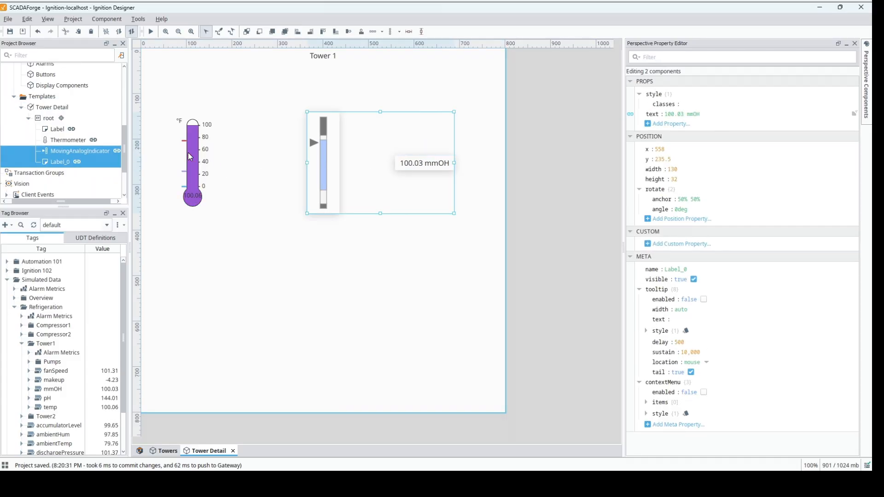
ctrl+click(190, 156)
click(376, 33)
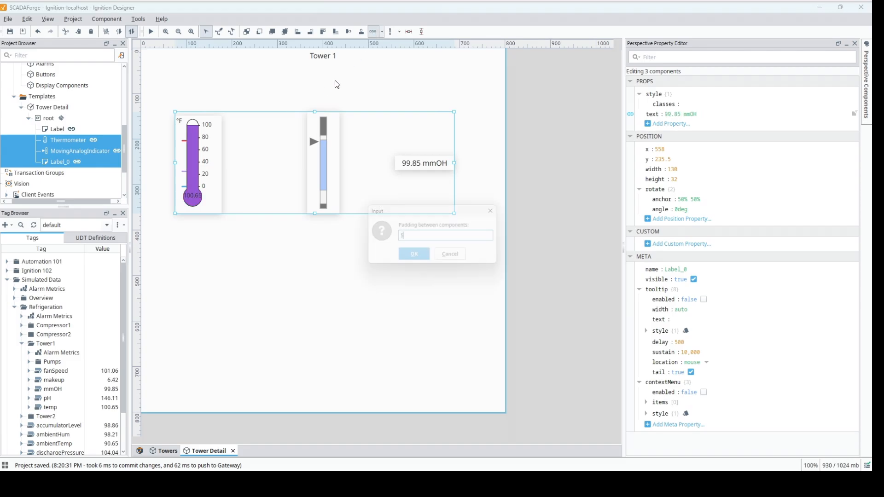
key(Return)
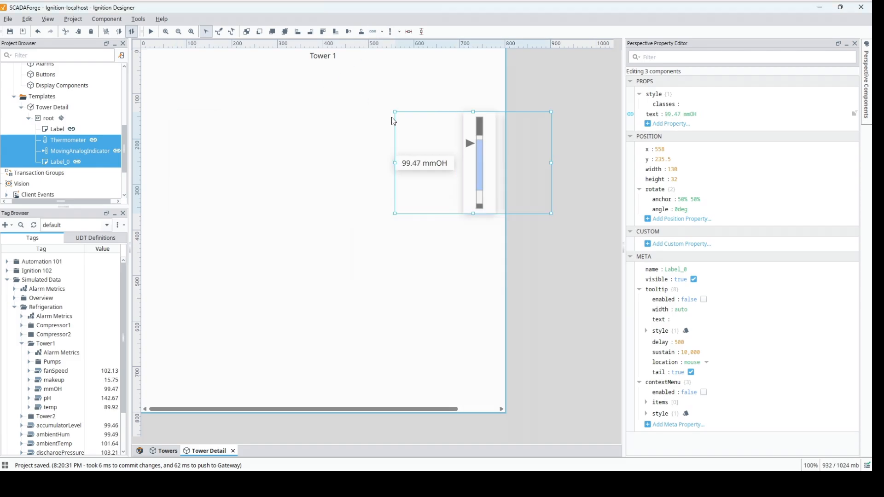
key(ctrl+z)
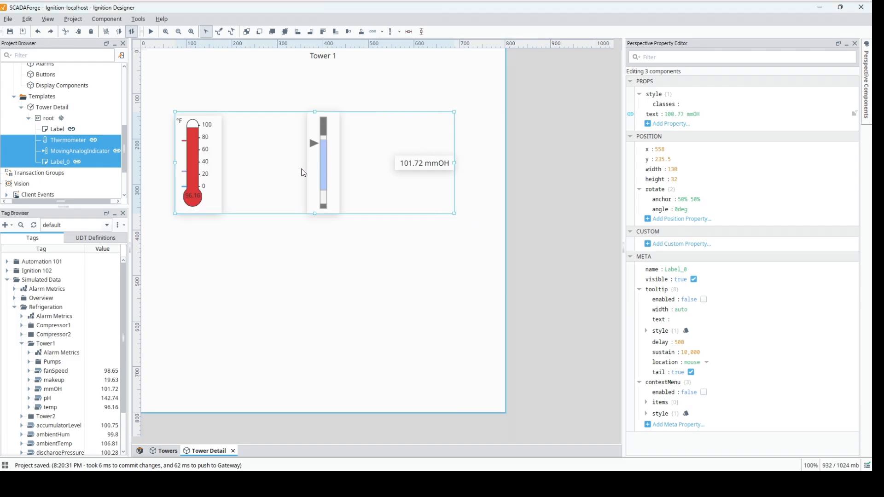
Stack the thermometer, analog indicator and mmOH label horizontally with a padding of 5, and move the row to about x 39, y 50
click(180, 180)
shift+click(320, 190)
shift+click(410, 166)
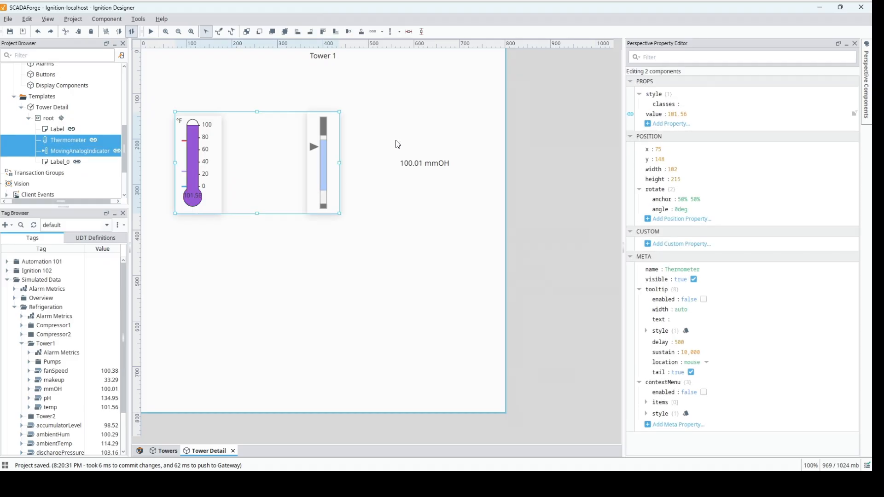
click(372, 32)
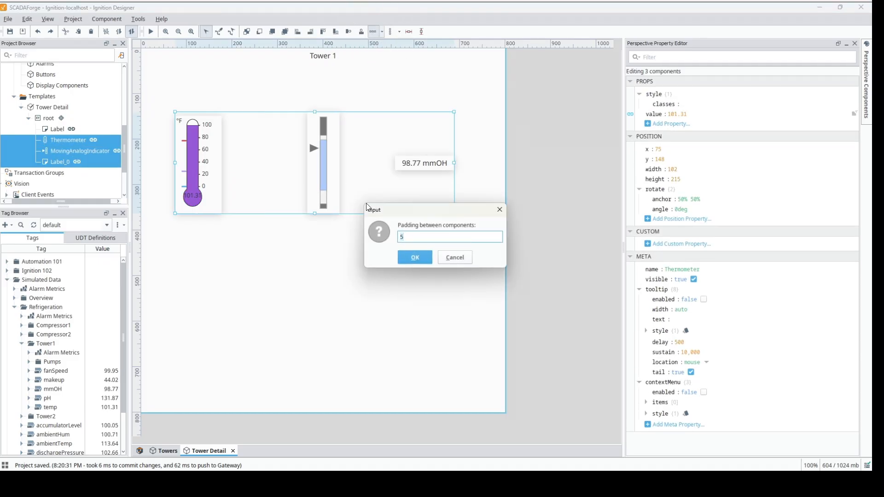
key(Return)
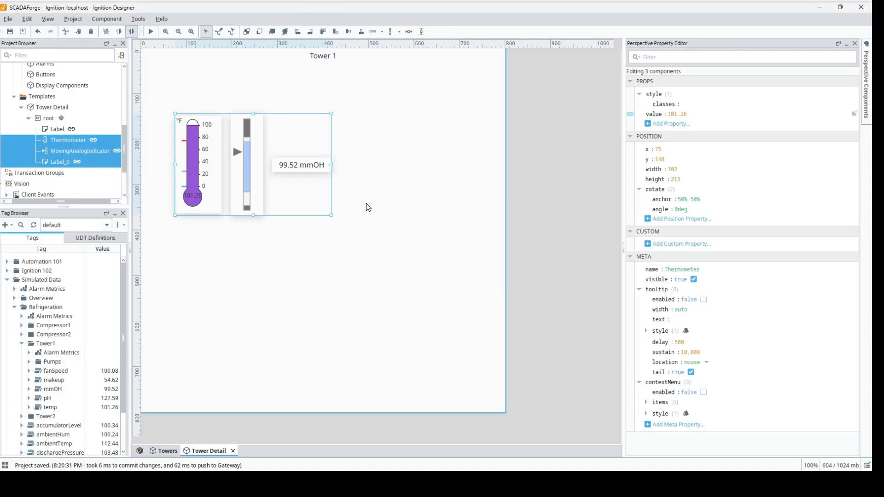
drag(240, 166, 201, 122)
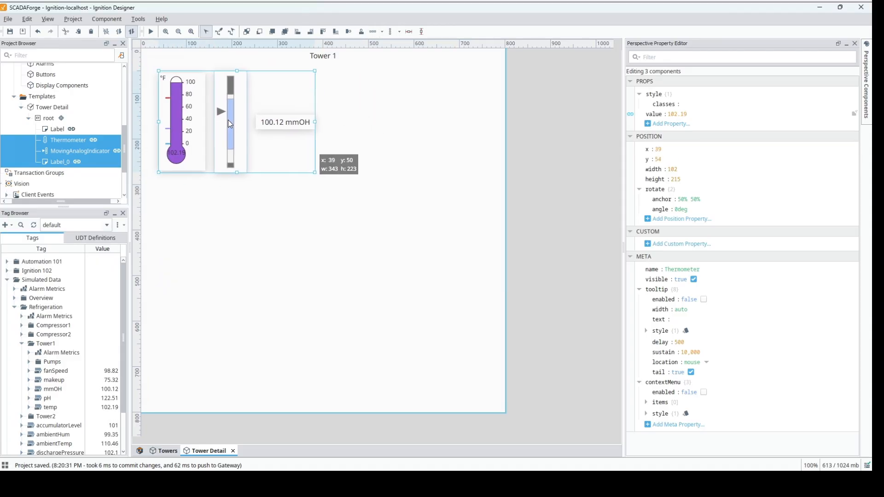
Narrow the Tower 1 title label to a width of about 305 and shrink the view to about 400 by 310
click(318, 56)
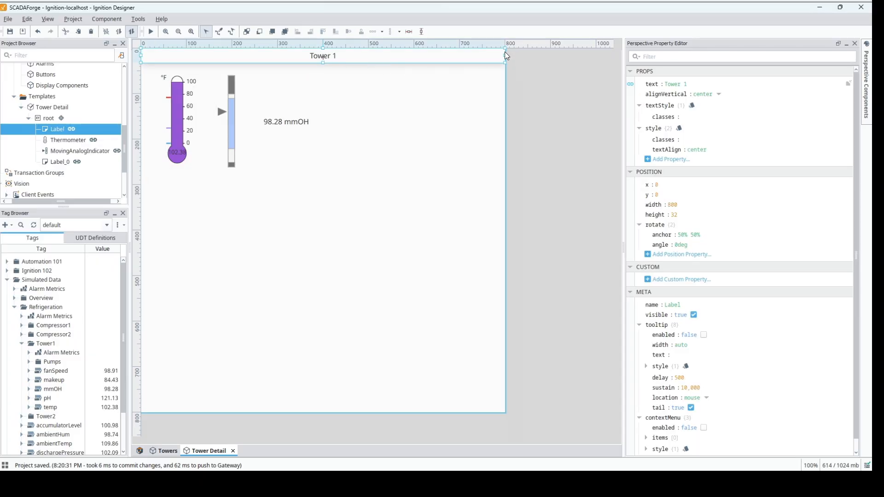
drag(505, 56, 279, 56)
click(497, 162)
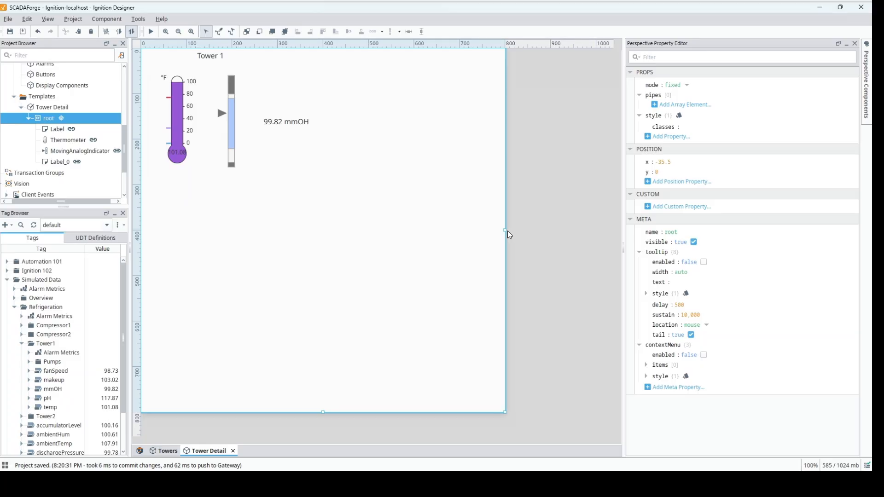
drag(505, 230, 316, 230)
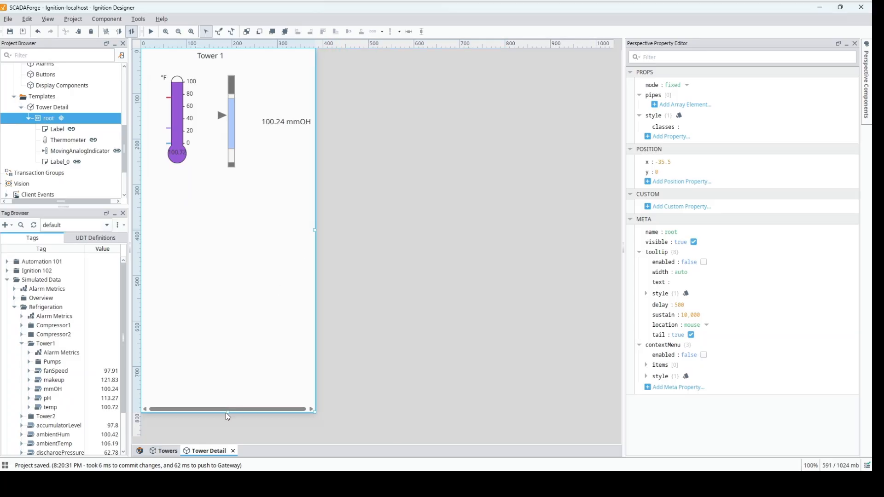
drag(227, 412, 224, 189)
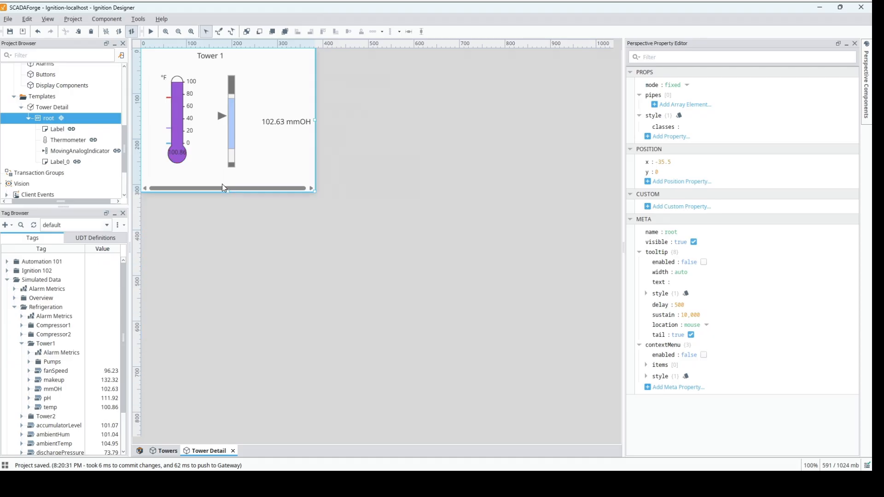
drag(319, 120, 322, 119)
Center the Tower 1 title label horizontally in the view, and close Tower Detail and save the project
click(217, 63)
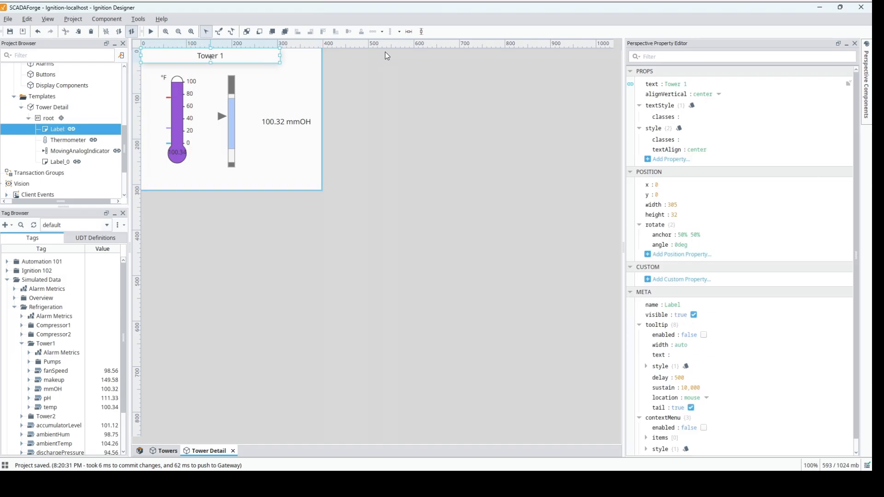
click(409, 31)
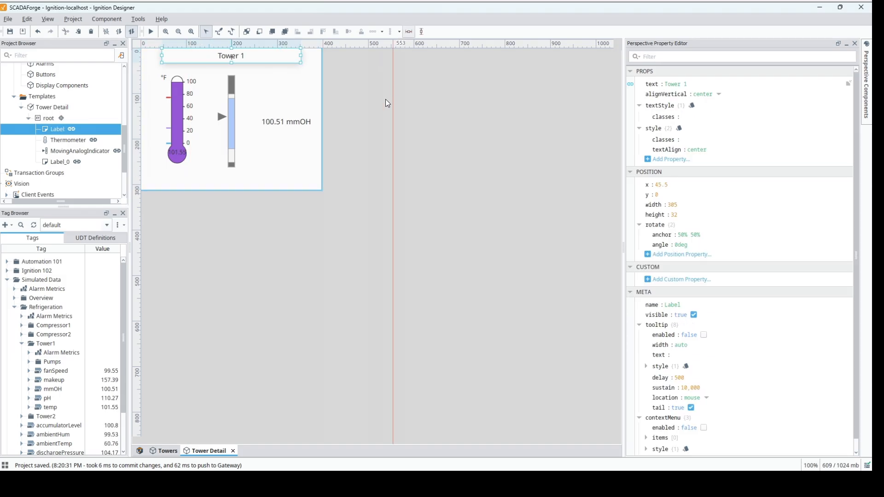
click(234, 452)
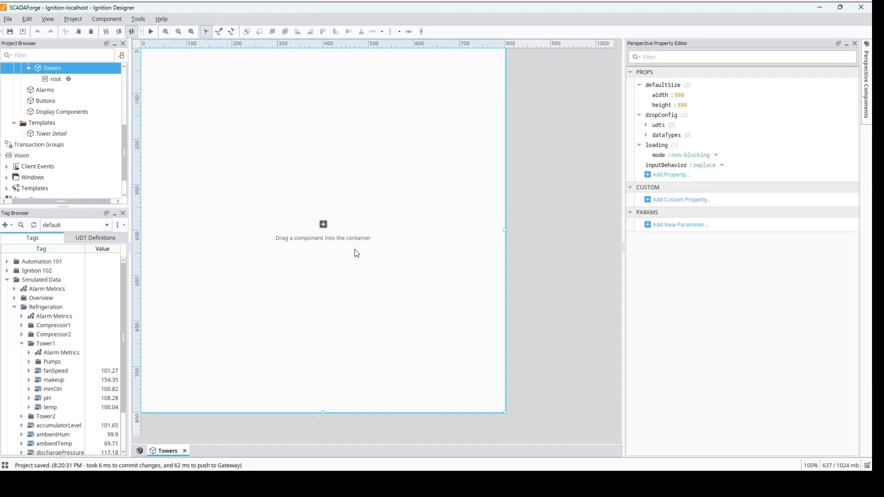
click(9, 32)
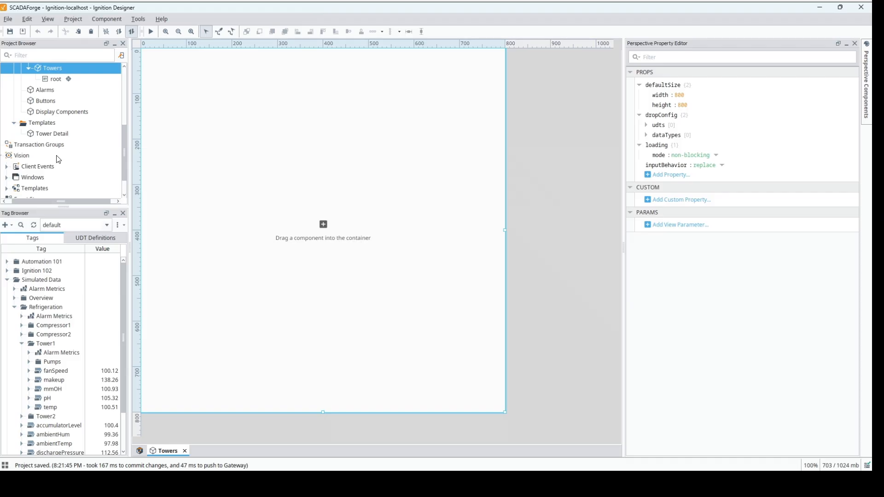
Place the Tower Detail template in the Towers view as an embedded view at about x 202, y 22
drag(59, 137, 229, 117)
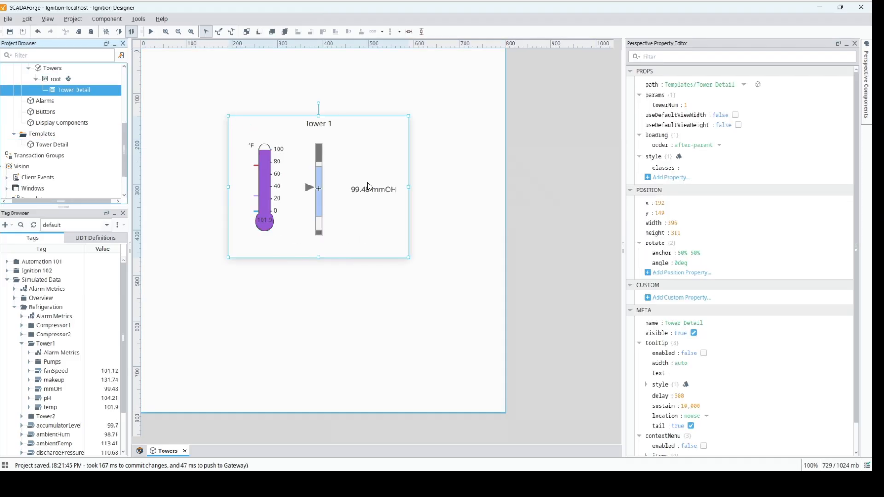
drag(362, 140, 366, 78)
drag(394, 47, 406, 33)
Find the Embedded View component and place it below the Tower 1 view at about x 208, y 423
click(865, 99)
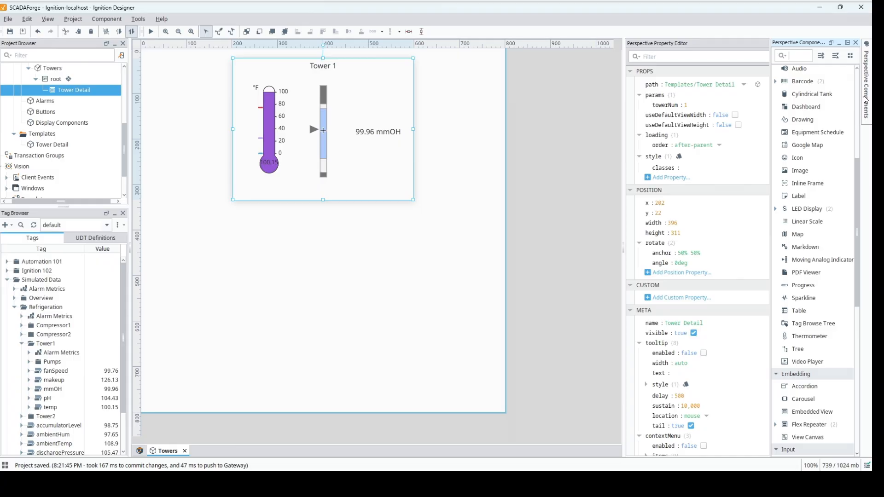
click(865, 99)
click(866, 98)
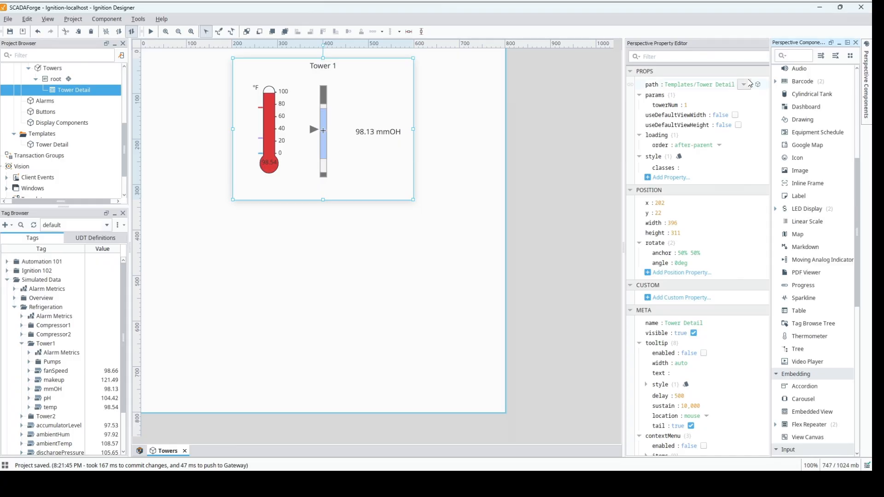
text(view)
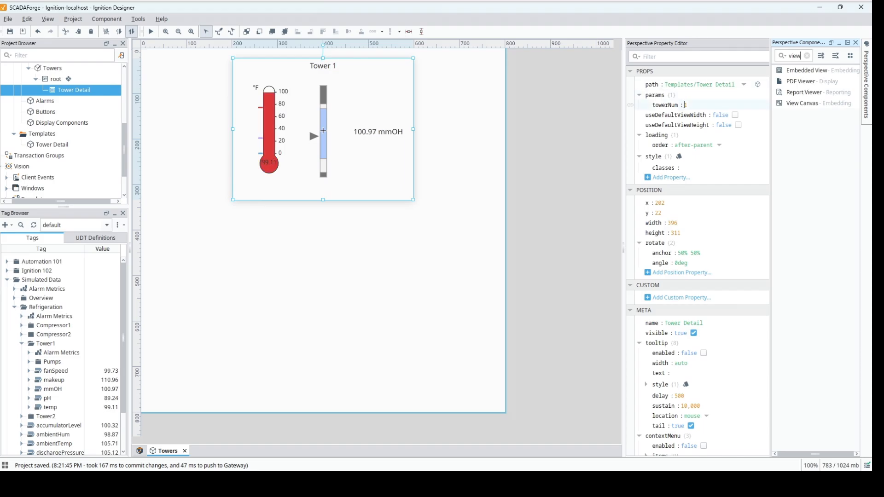
drag(805, 73, 253, 253)
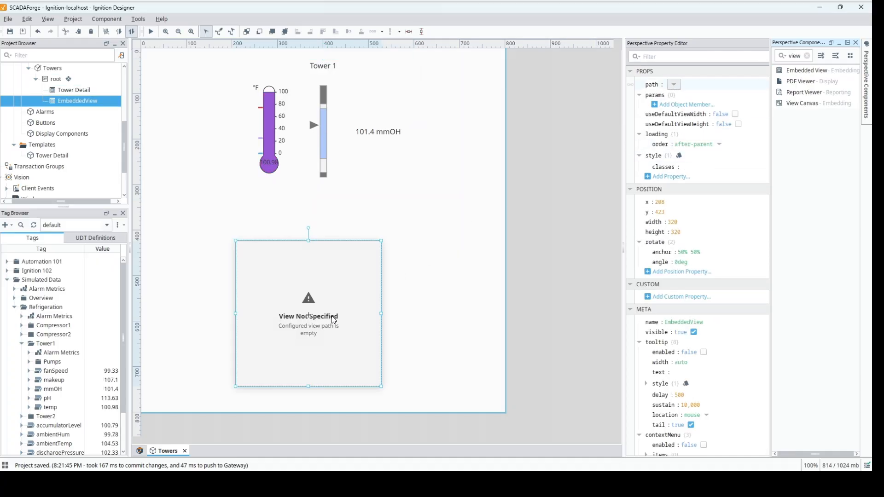
Point the new embedded view to Templates/Tower Detail and add its towerNum input parameter
click(673, 86)
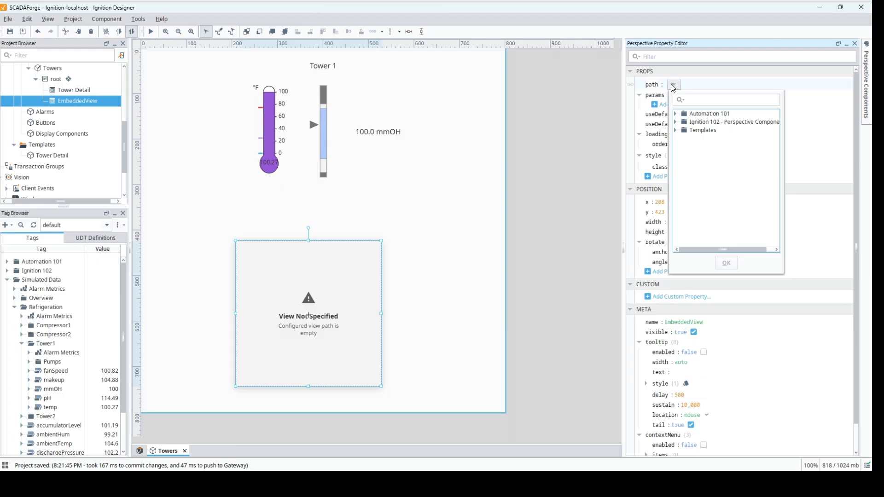
click(674, 130)
click(707, 143)
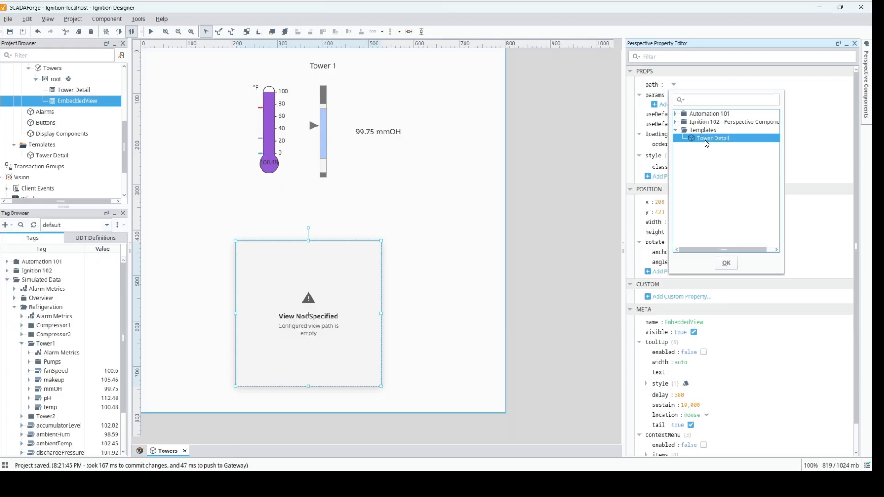
click(725, 263)
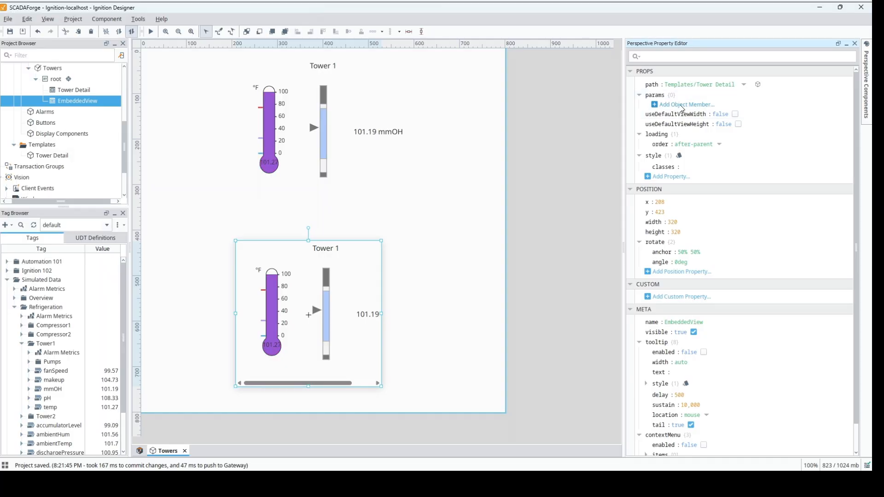
click(681, 107)
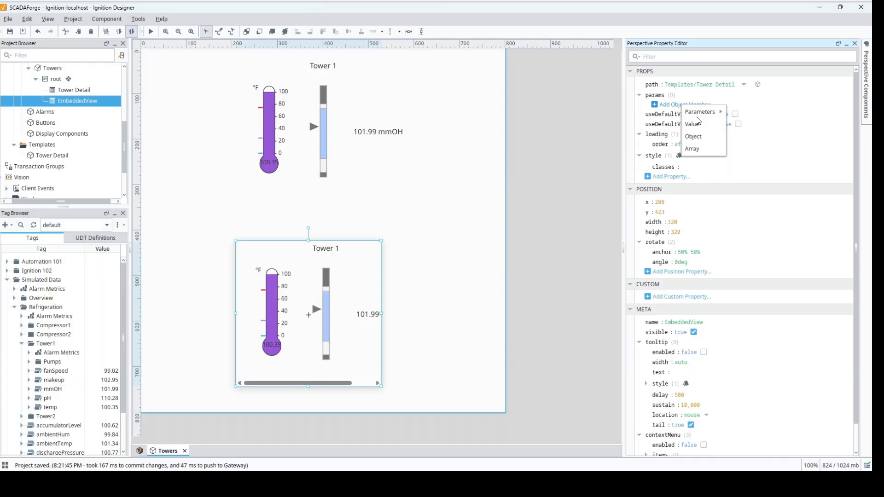
mouse_move(704, 115)
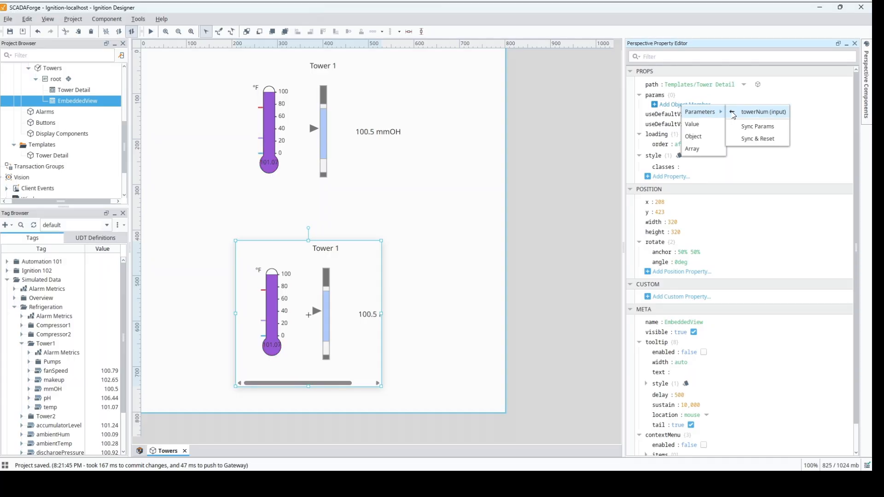
click(748, 112)
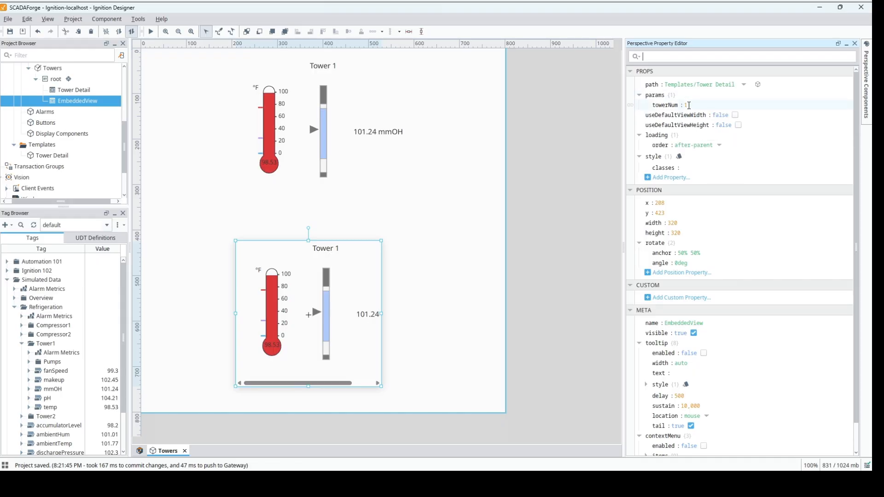
Enable useDefaultViewWidth and useDefaultViewHeight for the lower embedded view and widen it to about 403
click(734, 115)
click(738, 125)
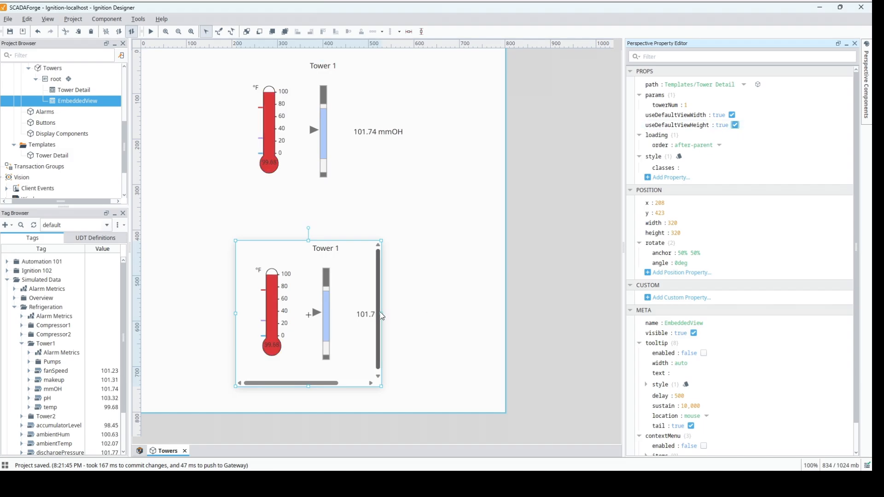
drag(382, 316, 418, 313)
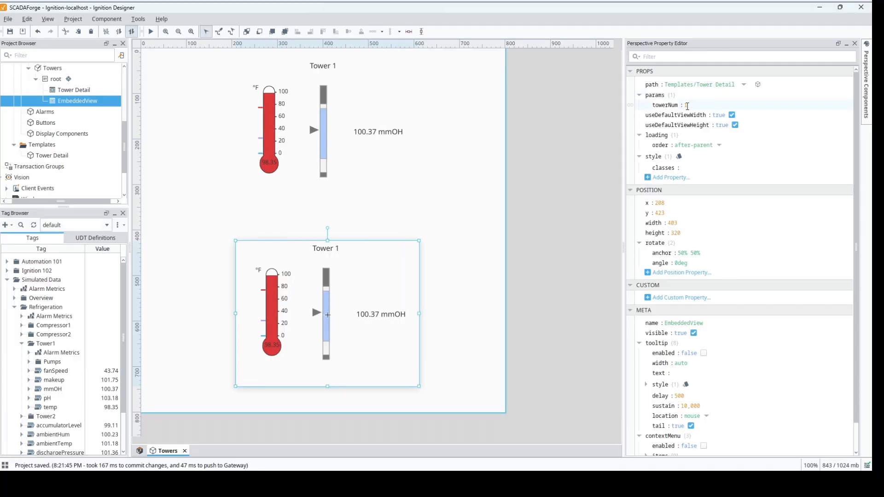
Set the lower embedded view's towerNum to 2 and move it to about x 172, y 333, below Tower 1
click(685, 105)
text(2)
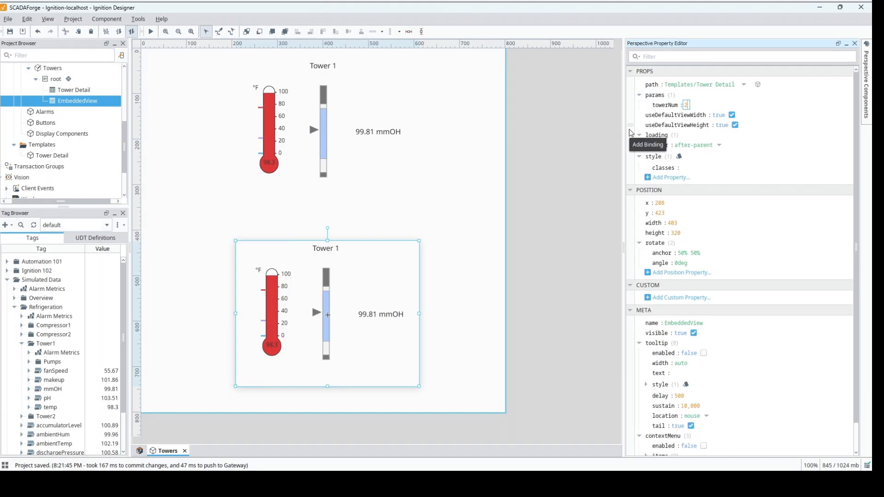
key(Return)
ctrl+drag(311, 167, 312, 265)
drag(335, 378, 318, 235)
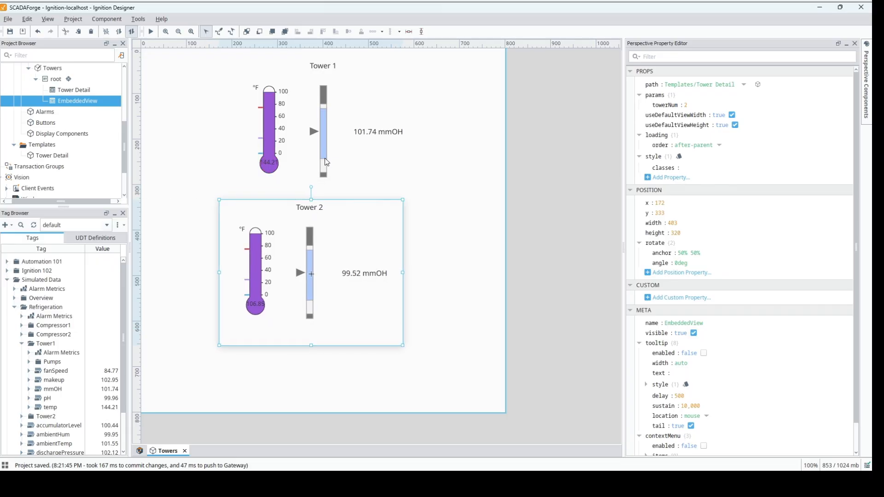
Align the horizontal centers of both tower views, center the pair vertically in the container, and save the project
click(324, 158)
ctrl+click(310, 248)
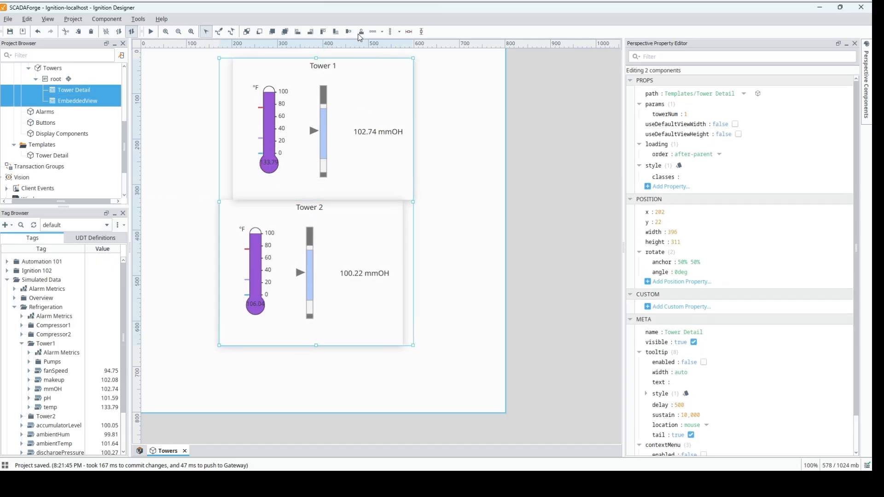
click(361, 31)
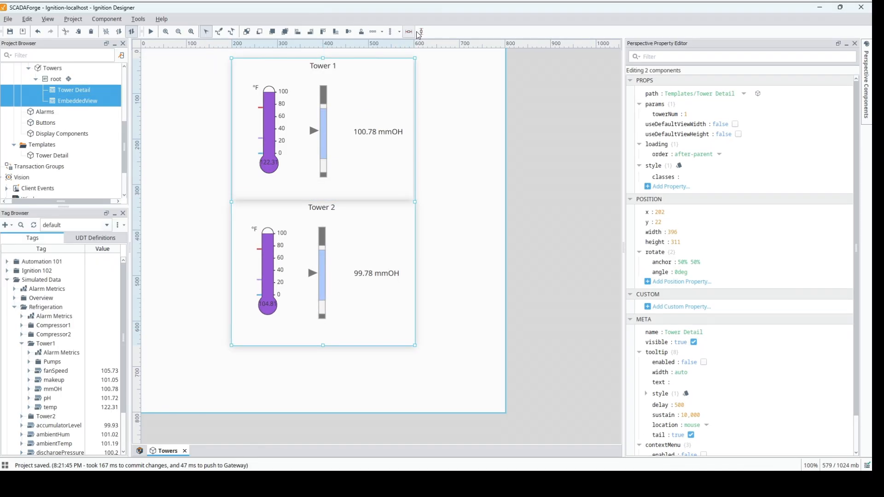
click(408, 31)
click(444, 196)
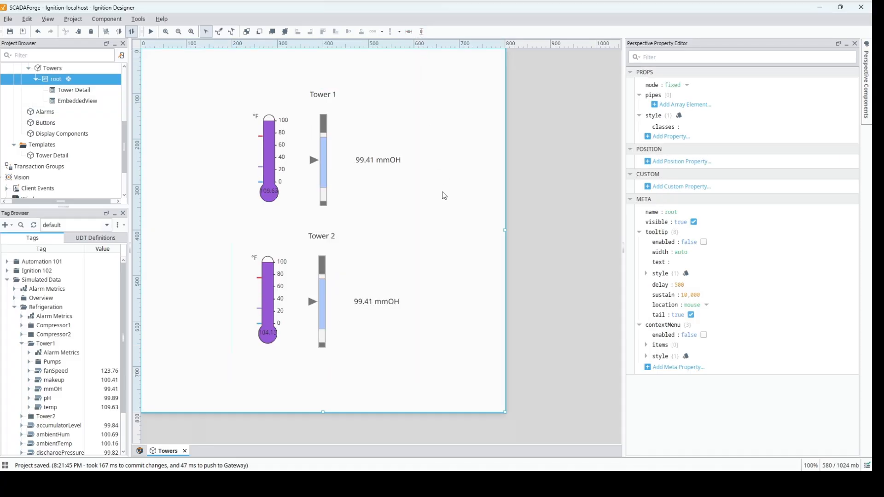
click(9, 32)
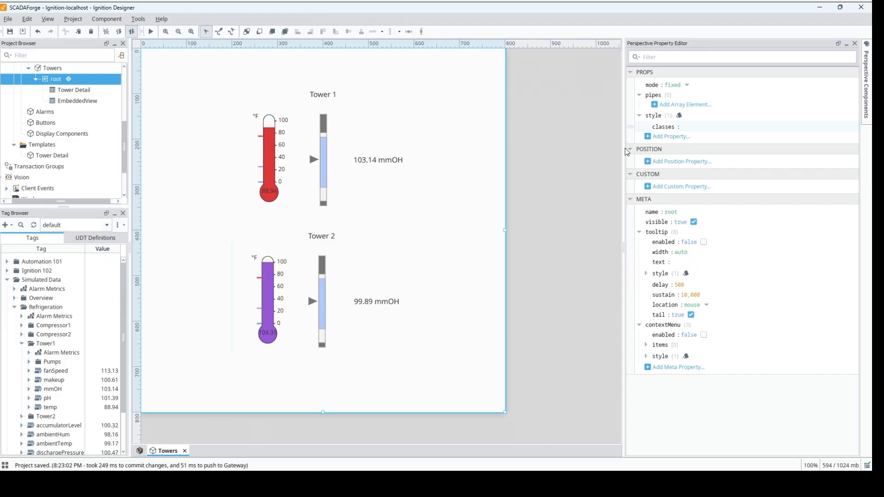
Search the Perspective components for flex
click(872, 97)
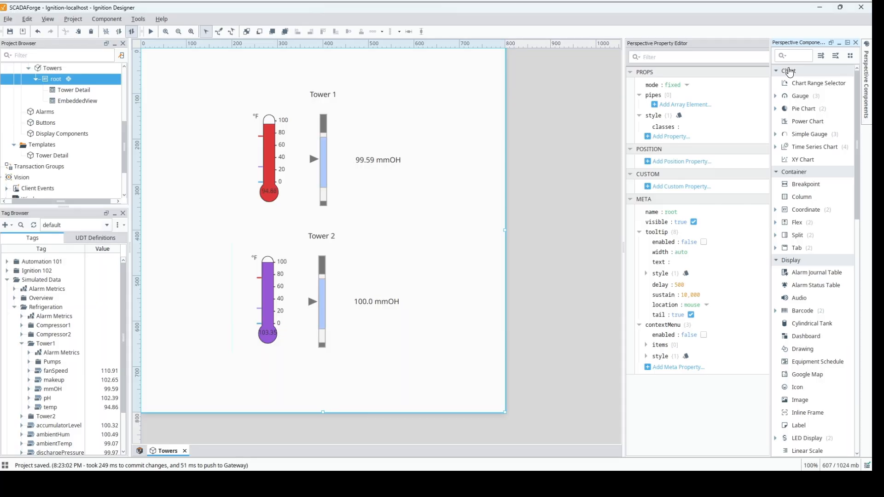
text(flex)
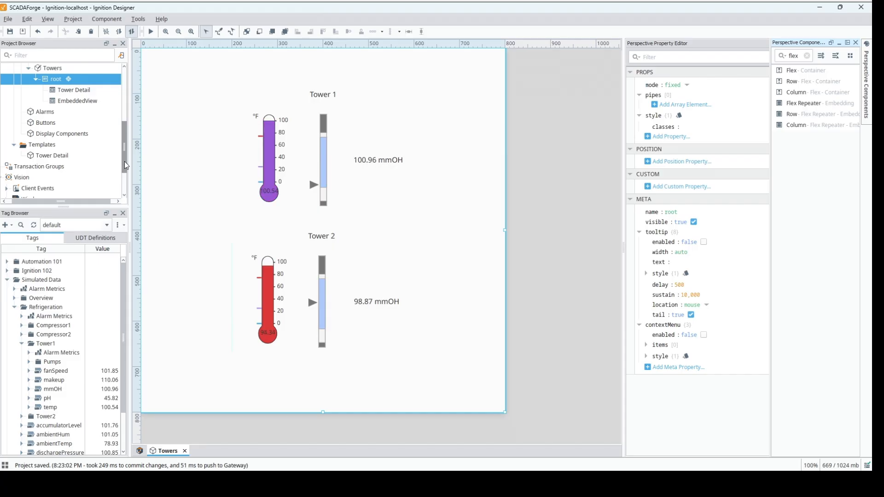
Add a page to the Perspective page configuration with the URL /towers/:towerNum
drag(125, 165, 124, 113)
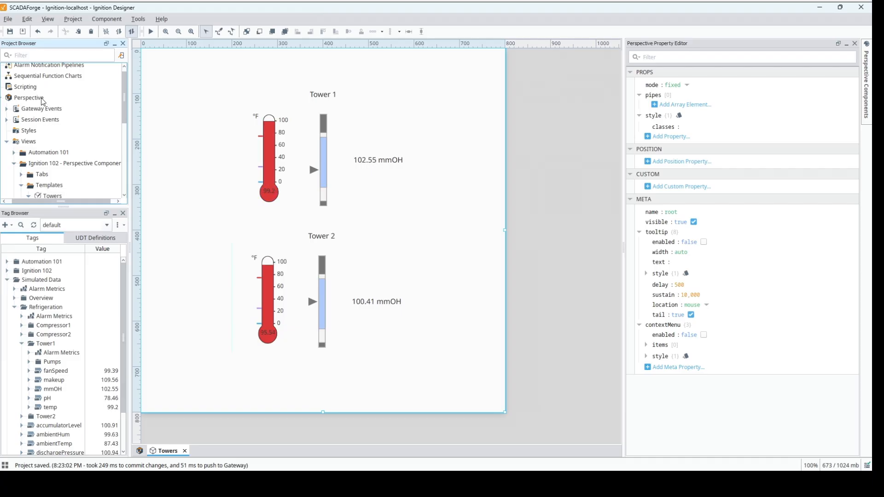
click(43, 100)
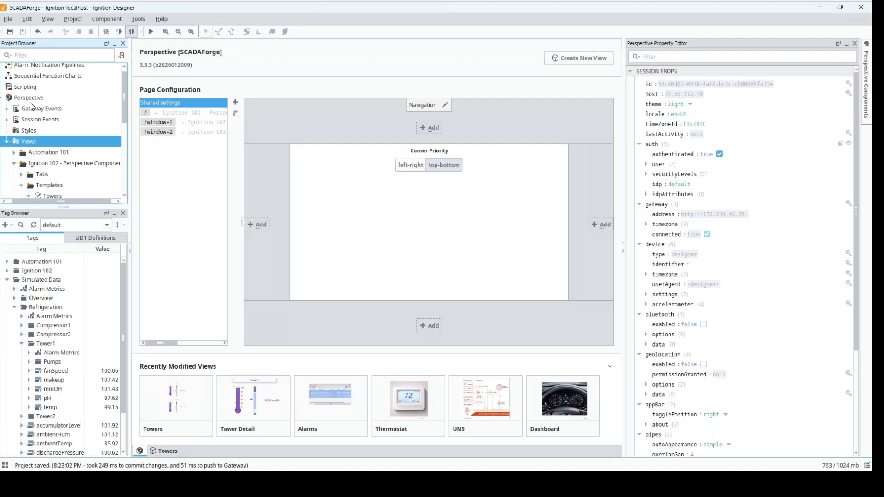
click(236, 105)
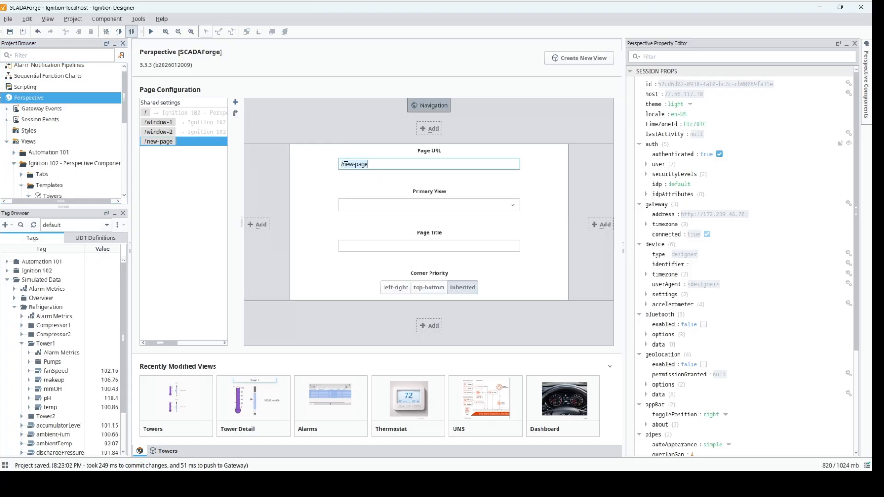
click(390, 164)
key(BackSpace)
key(BackSpace)
key(BackSpace)
key(BackSpace)
key(BackSpace)
key(BackSpace)
key(BackSpace)
key(BackSpace)
text(towers/)
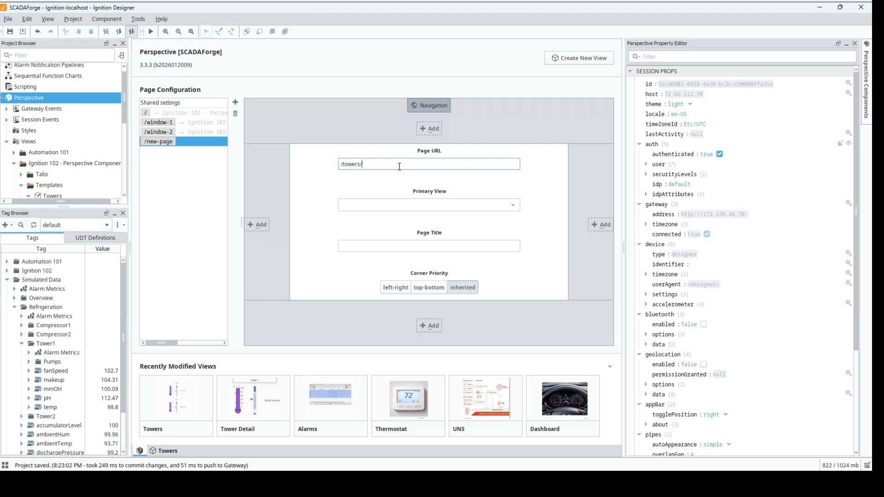
text(:towrNu)
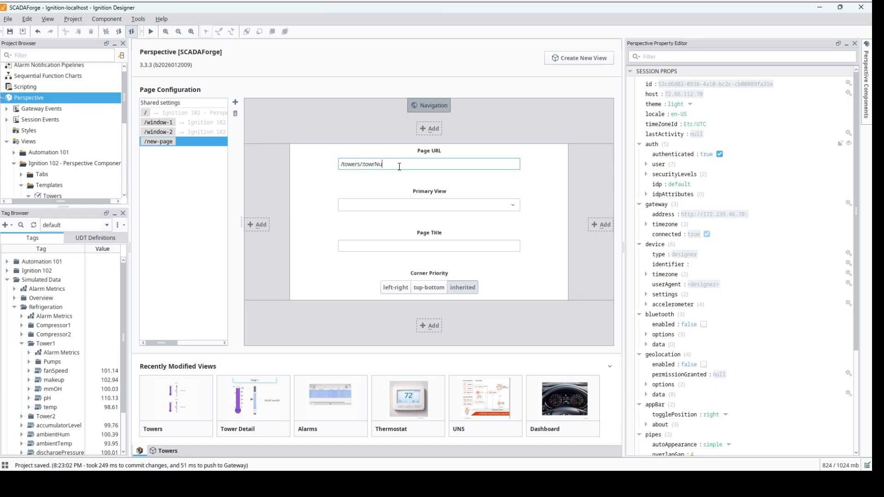
key(BackSpace)
key(BackSpace)
key(BackSpace)
text(erNum)
Set the /towers/:towerNum page's primary view to Templates/Tower Detail and save the project
click(514, 207)
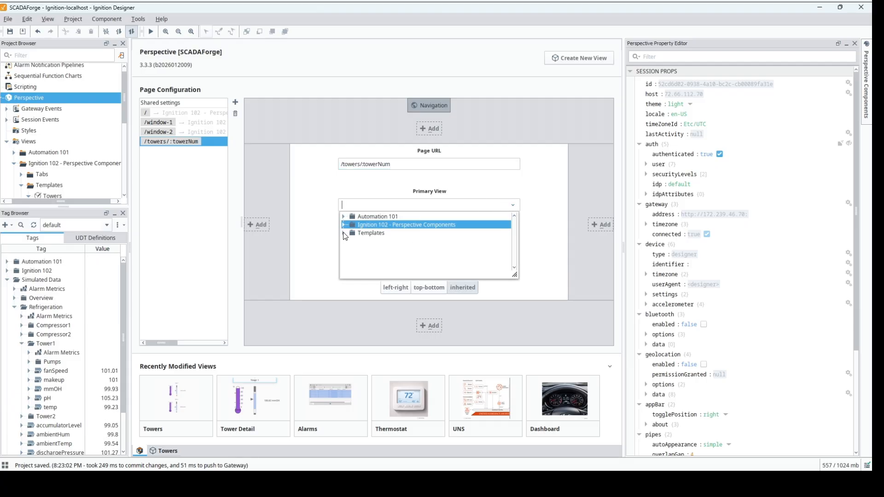
click(343, 233)
click(371, 244)
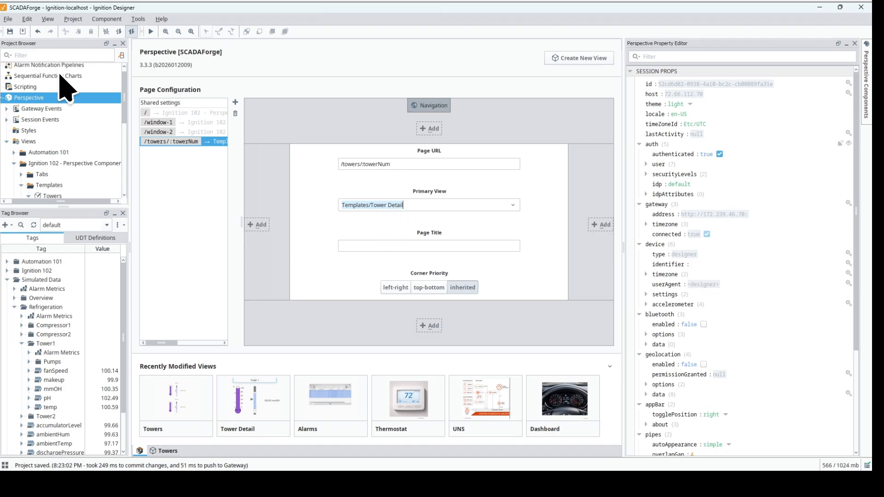
click(13, 33)
Launch a Perspective session in the browser and go to the project's /towers/1 page
click(139, 19)
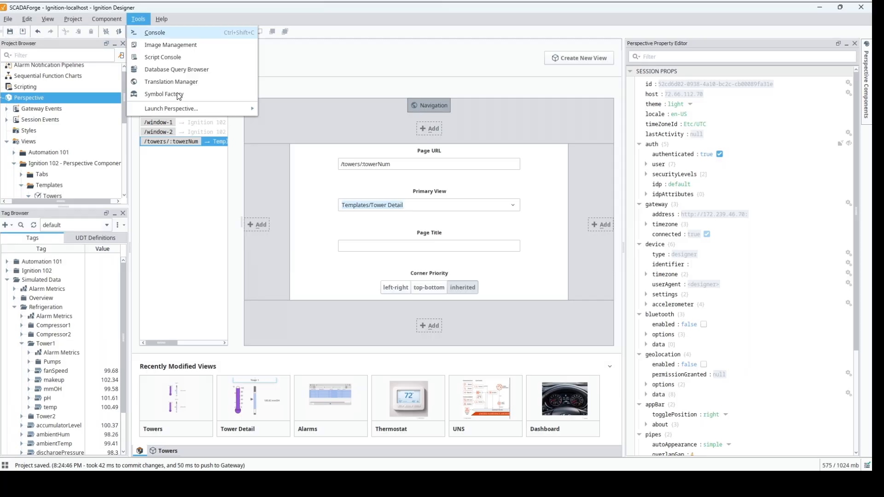
mouse_move(219, 109)
click(267, 110)
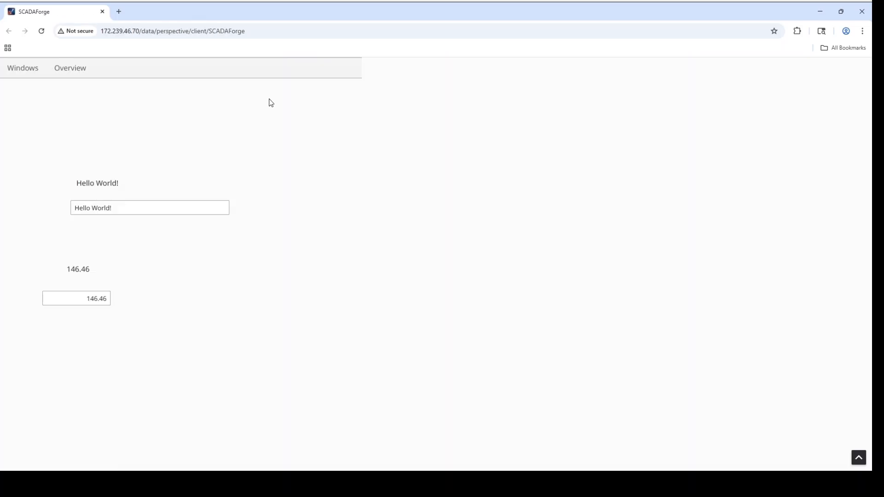
click(275, 31)
click(279, 33)
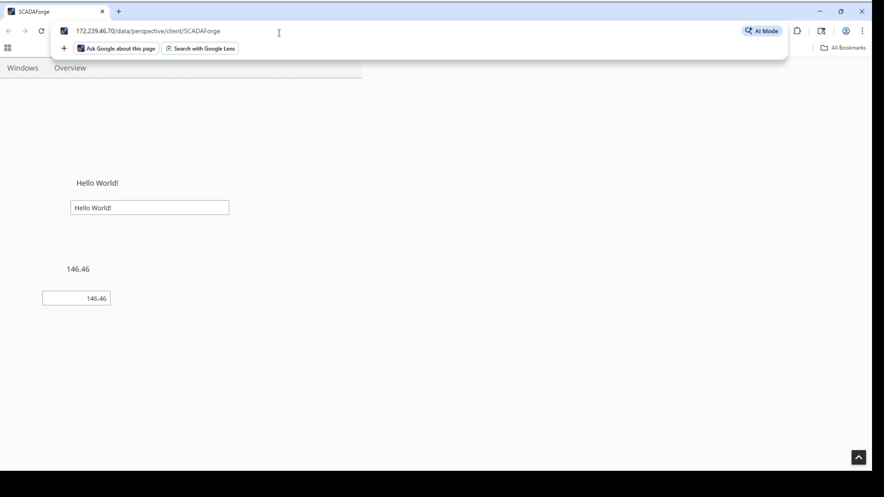
text(/)
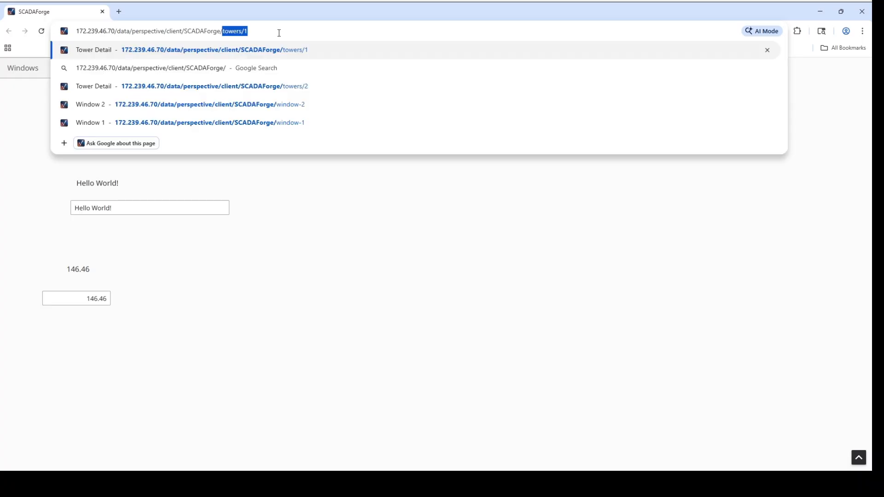
text(towers/1)
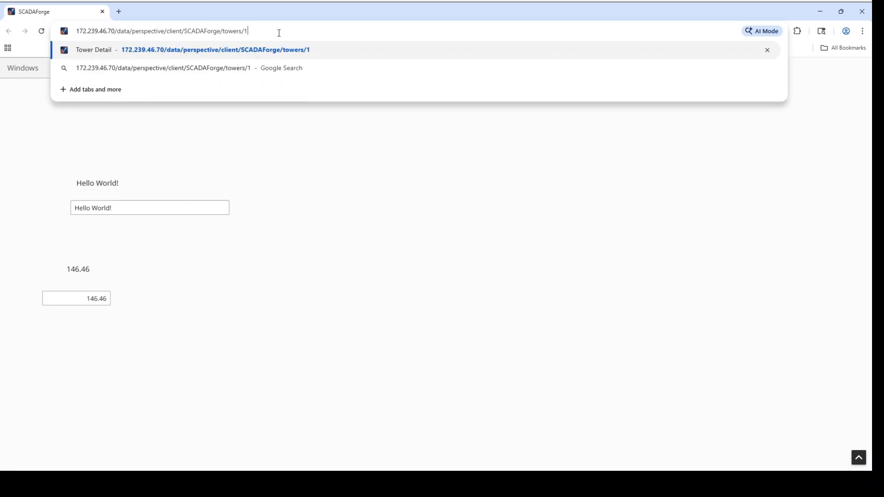
key(Return)
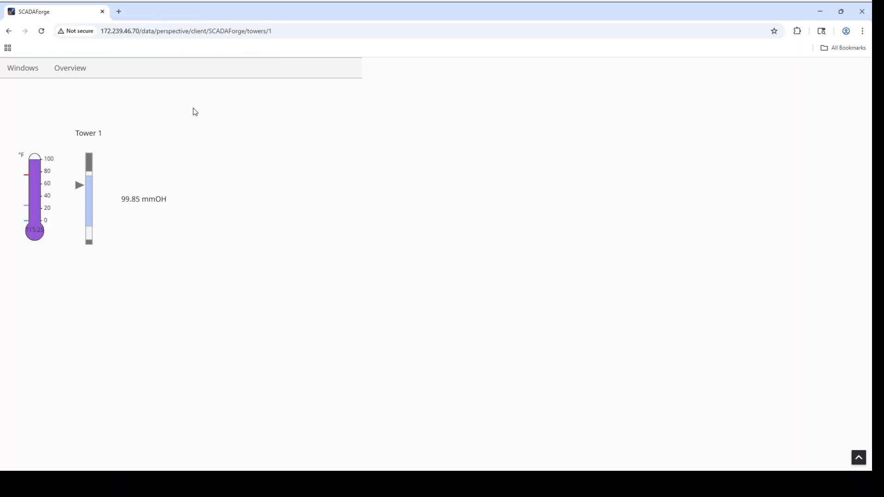
Change the browser address to the project's /towers/2 page and load it
click(296, 33)
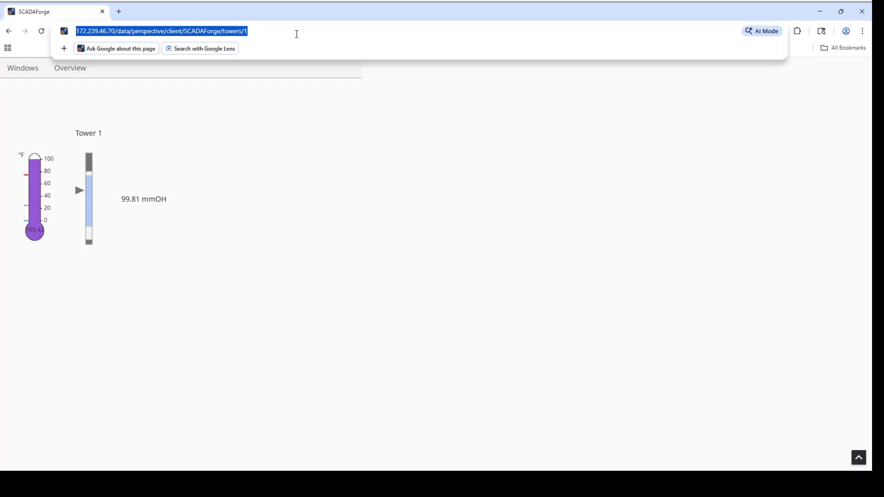
click(297, 34)
key(BackSpace)
text(2)
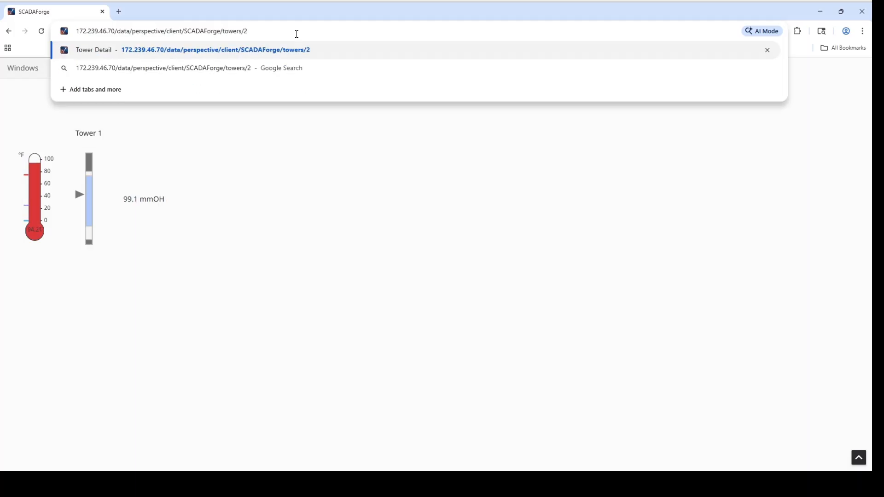
key(Return)
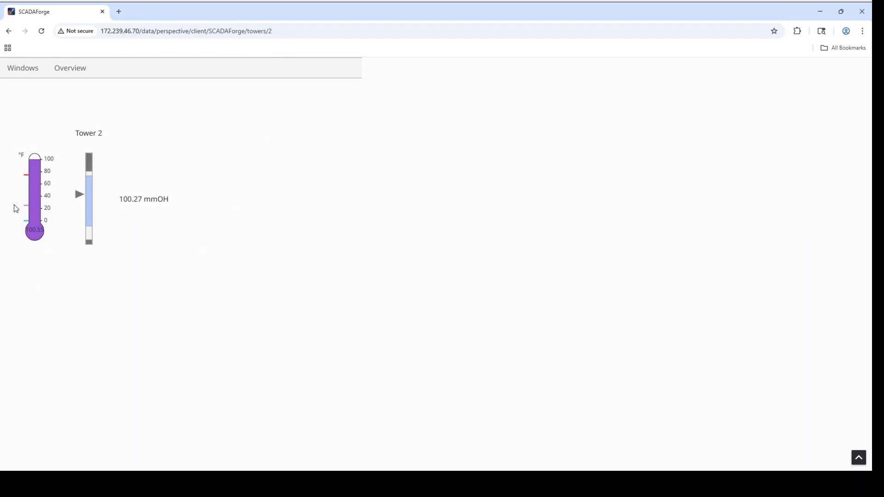